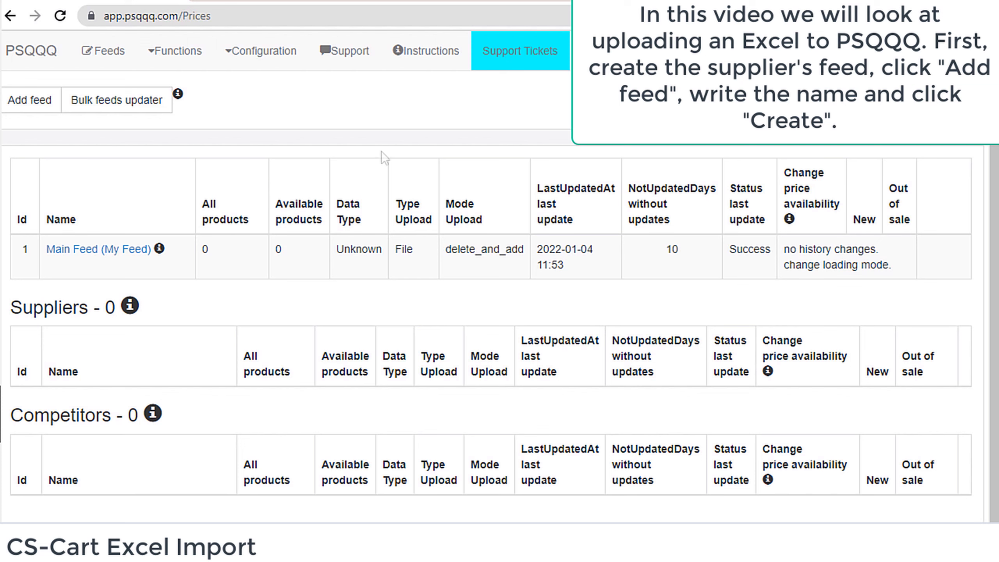
- Create a new supplier feed named Test
{"action": "left_click", "coordinate": [34, 110]}
{"action": "type", "text": "Test"}
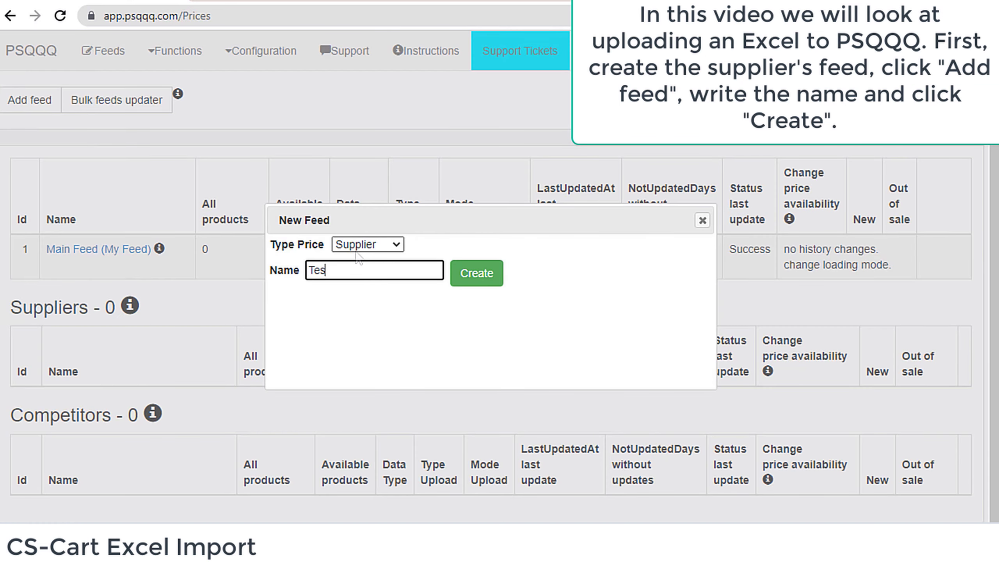
{"action": "left_click", "coordinate": [474, 278]}
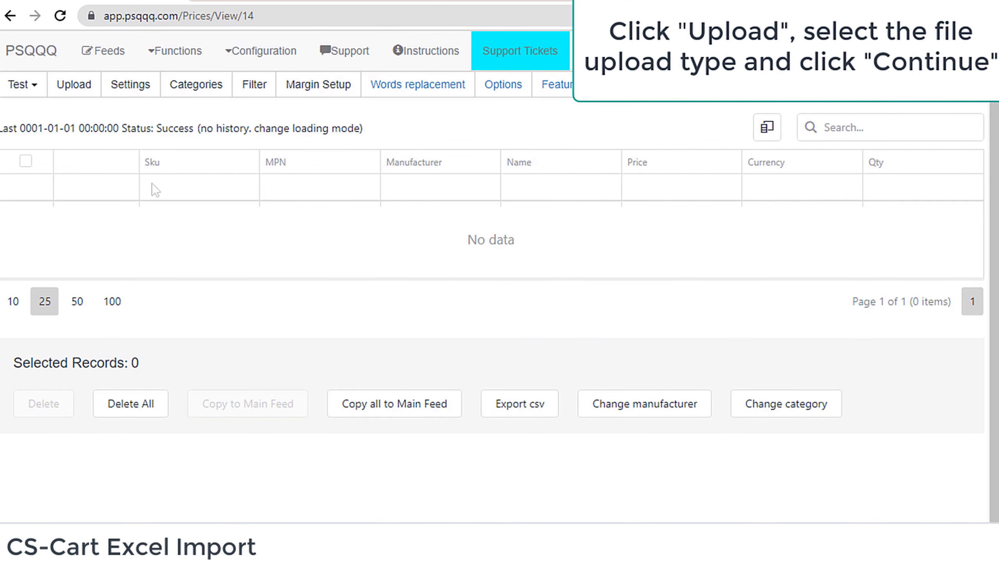
- Upload test.csv from Downloads into the Test feed and continue to field mapping
{"action": "left_click", "coordinate": [75, 85]}
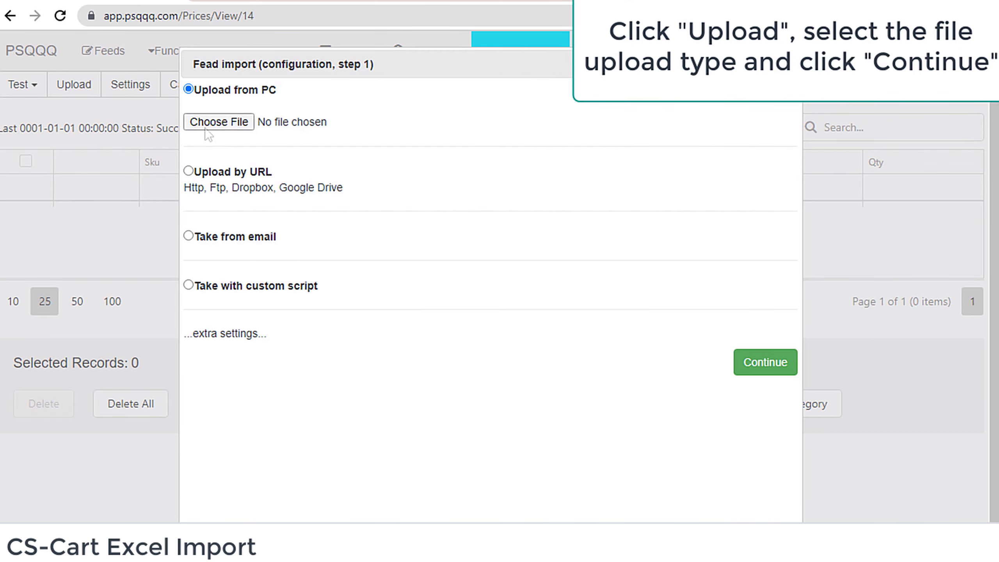
{"action": "left_click", "coordinate": [206, 123]}
{"action": "left_click", "coordinate": [195, 104]}
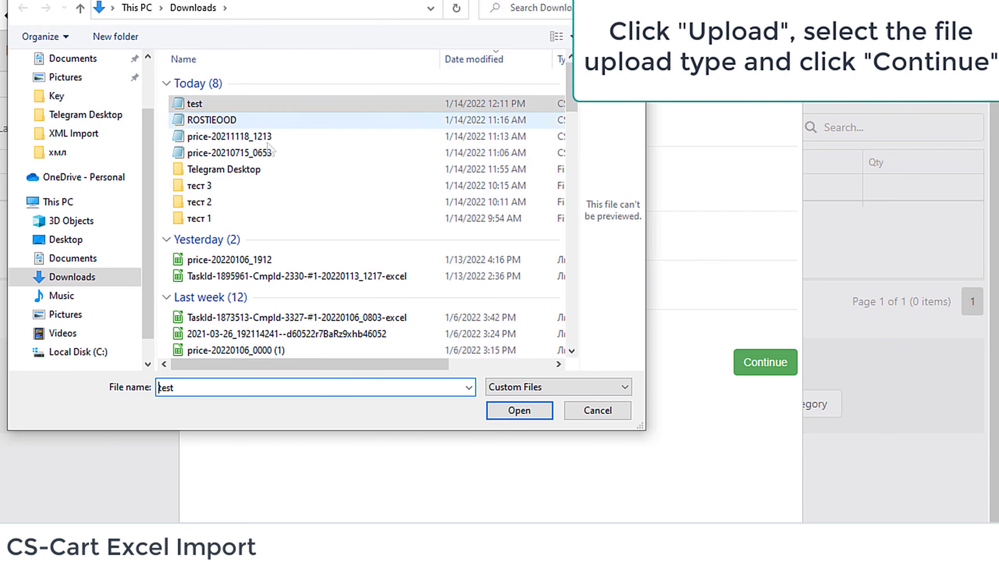
{"action": "left_click", "coordinate": [519, 411]}
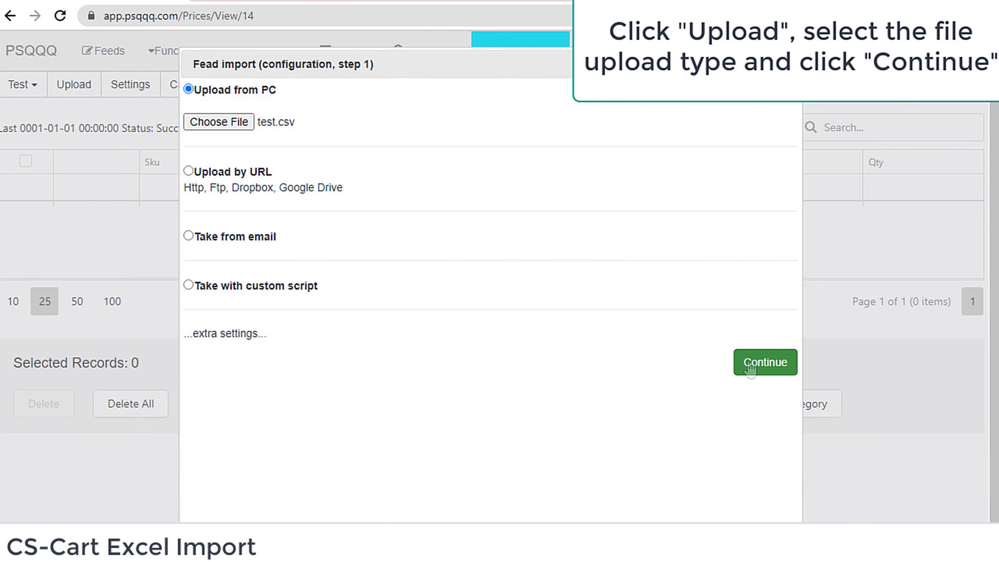
{"action": "left_click", "coordinate": [744, 370]}
- Map the Category, SubCategory 2 and SubCategory 3 columns to Category1, Category2 and Category3
{"action": "left_click", "coordinate": [121, 270]}
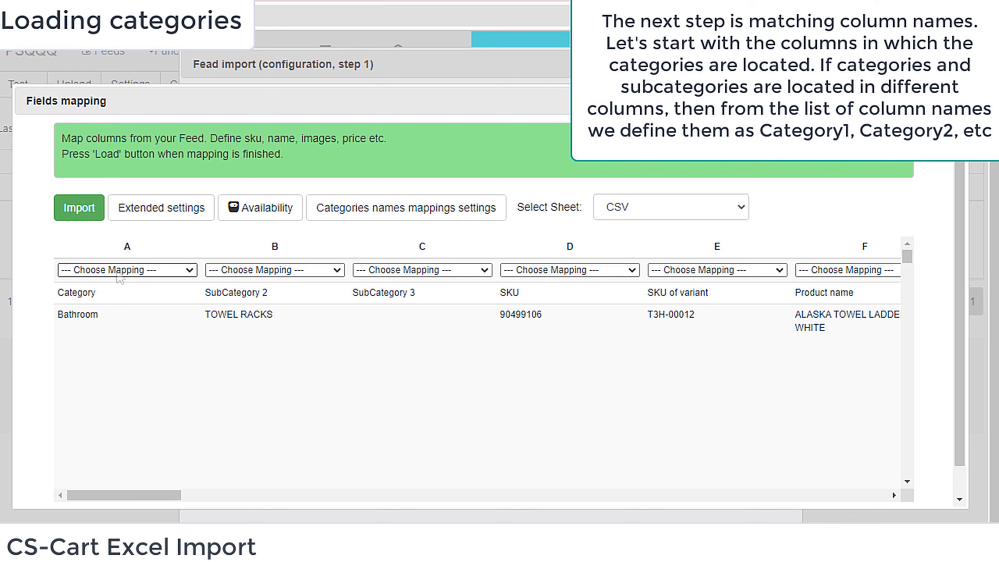
{"action": "scroll", "coordinate": [118, 368], "scroll_direction": "down", "scroll_amount": 5}
{"action": "scroll", "coordinate": [119, 374], "scroll_direction": "down", "scroll_amount": 5}
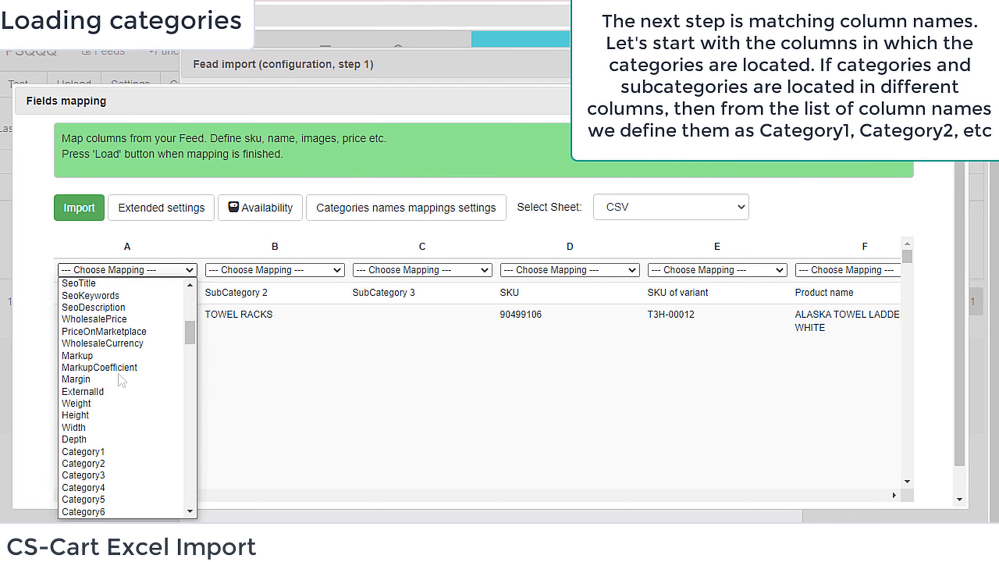
{"action": "left_click", "coordinate": [111, 451]}
{"action": "left_click", "coordinate": [237, 271]}
{"action": "scroll", "coordinate": [244, 354], "scroll_direction": "down", "scroll_amount": 4}
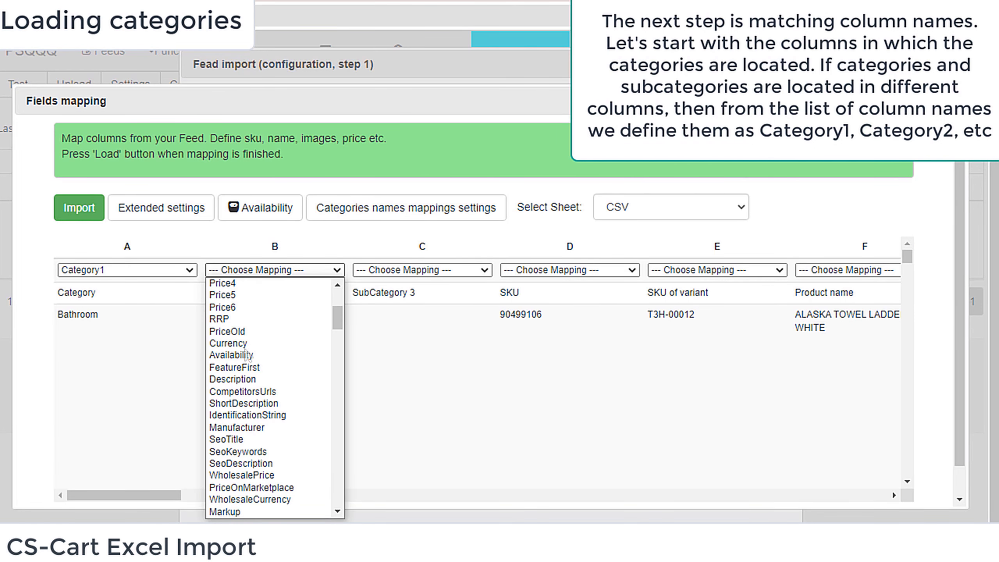
{"action": "scroll", "coordinate": [257, 401], "scroll_direction": "down", "scroll_amount": 4}
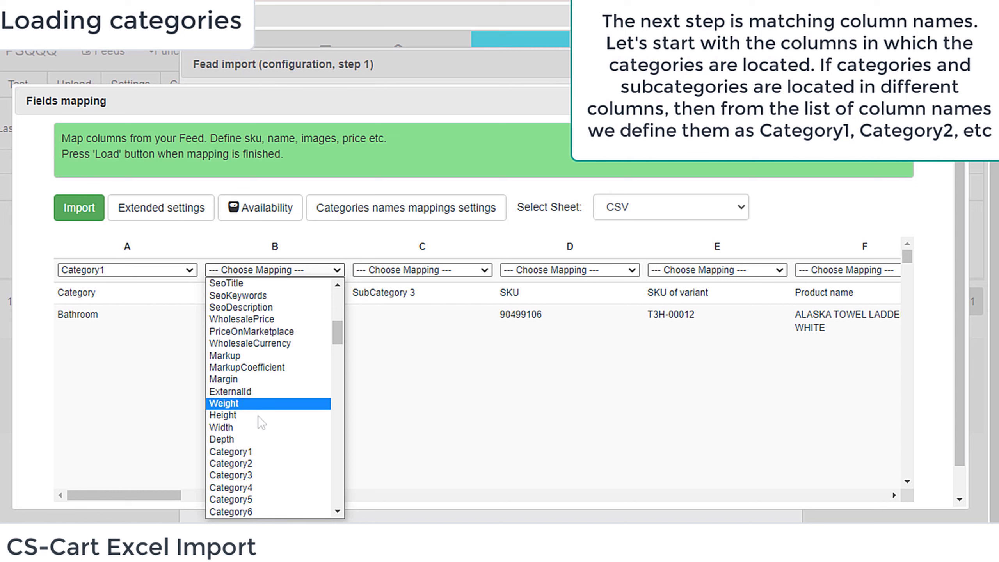
{"action": "left_click", "coordinate": [255, 464]}
{"action": "left_click", "coordinate": [388, 271]}
{"action": "scroll", "coordinate": [389, 399], "scroll_direction": "down", "scroll_amount": 4}
{"action": "scroll", "coordinate": [390, 399], "scroll_direction": "down", "scroll_amount": 1}
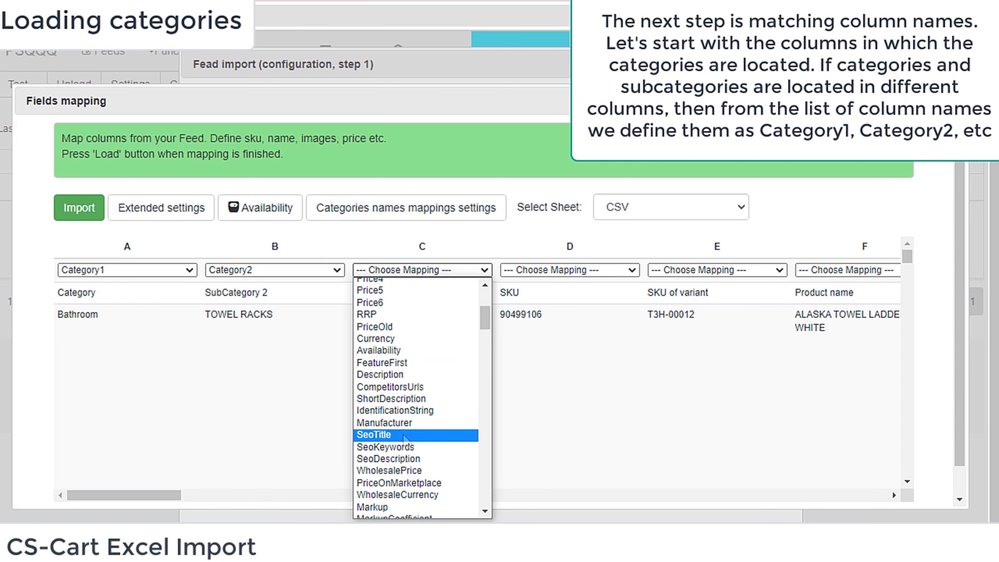
{"action": "scroll", "coordinate": [390, 433], "scroll_direction": "down", "scroll_amount": 6}
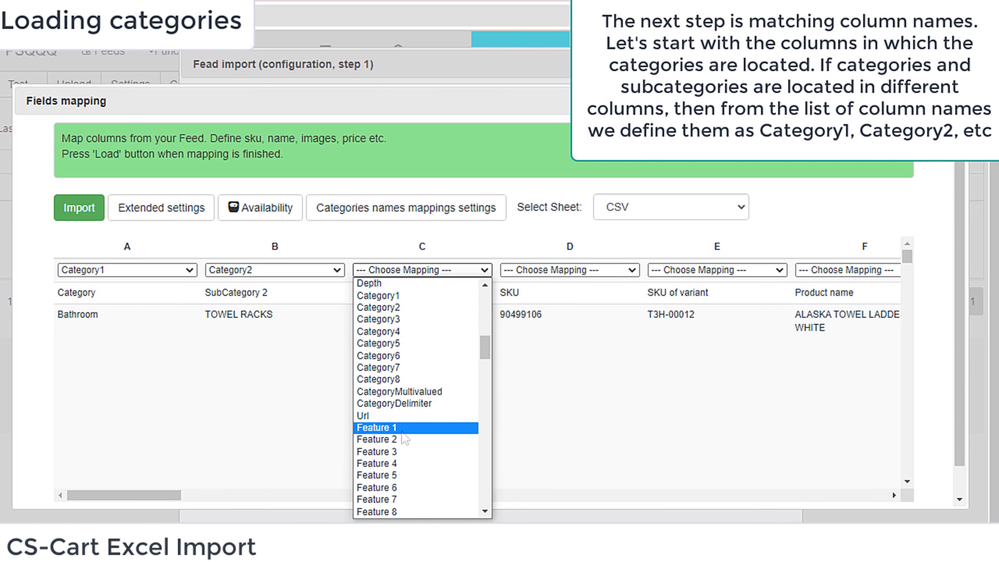
{"action": "left_click", "coordinate": [384, 319]}
{"action": "left_click_drag", "start_coordinate": [167, 496], "coordinate": [217, 497]}
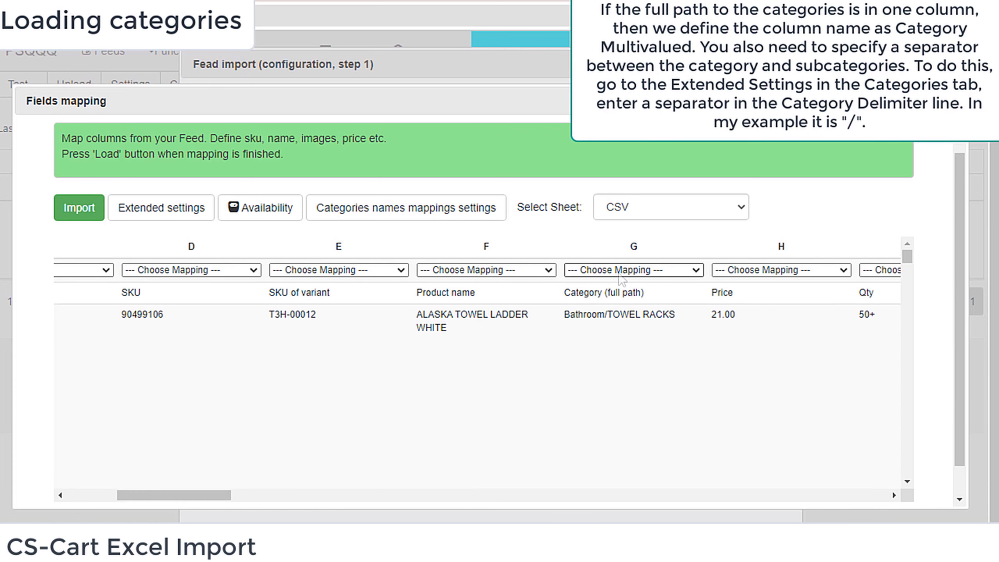
- Map column G to CategoryMultivalued
{"action": "left_click", "coordinate": [619, 275]}
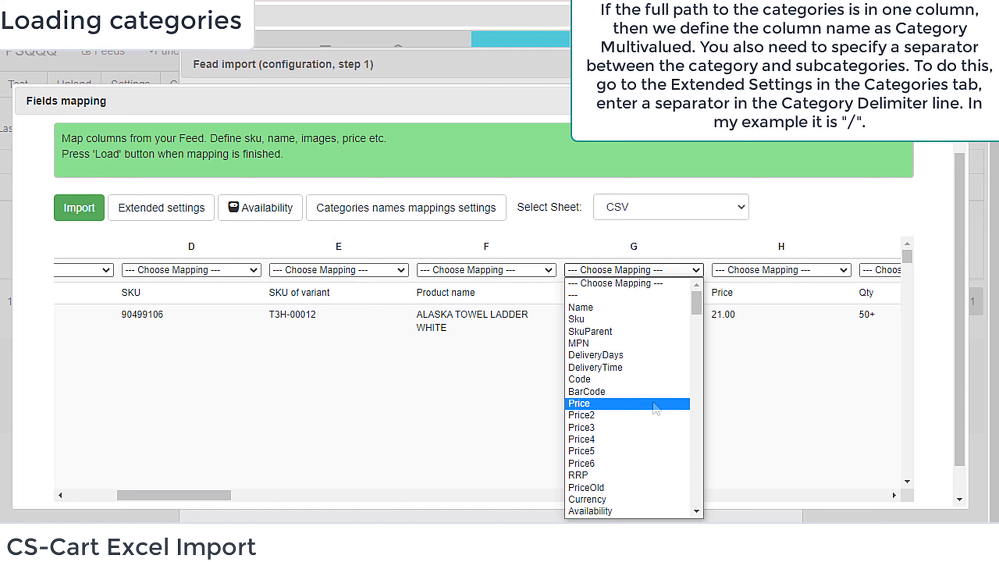
{"action": "scroll", "coordinate": [656, 409], "scroll_direction": "down", "scroll_amount": 4}
{"action": "scroll", "coordinate": [656, 409], "scroll_direction": "down", "scroll_amount": 4}
{"action": "scroll", "coordinate": [652, 408], "scroll_direction": "down", "scroll_amount": 4}
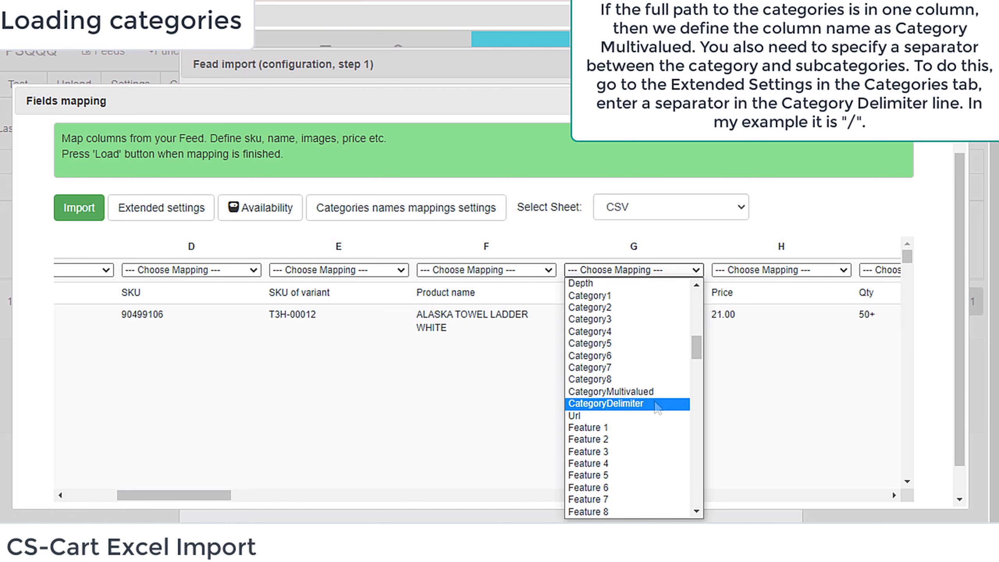
{"action": "left_click", "coordinate": [632, 394]}
- Set the CategoryDelimiter to / in the extended Category settings
{"action": "left_click", "coordinate": [172, 215]}
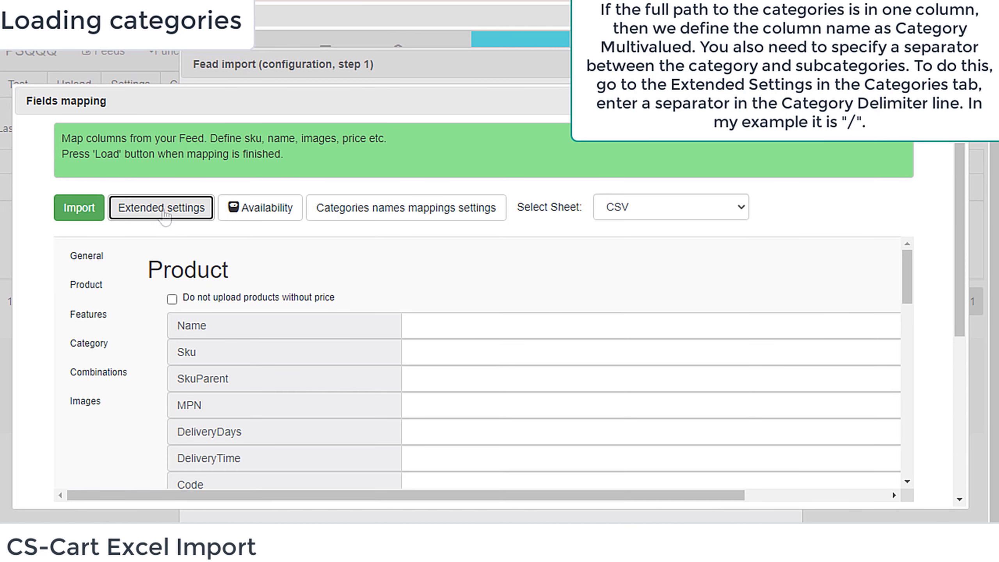
{"action": "left_click", "coordinate": [100, 343]}
{"action": "scroll", "coordinate": [652, 345], "scroll_direction": "down", "scroll_amount": 3}
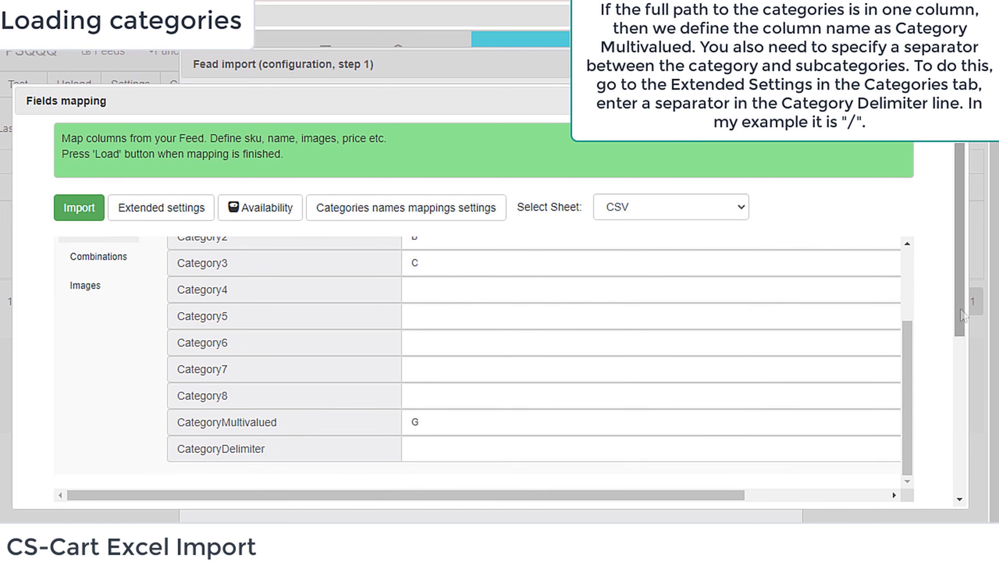
{"action": "scroll", "coordinate": [975, 333], "scroll_direction": "down", "scroll_amount": 4}
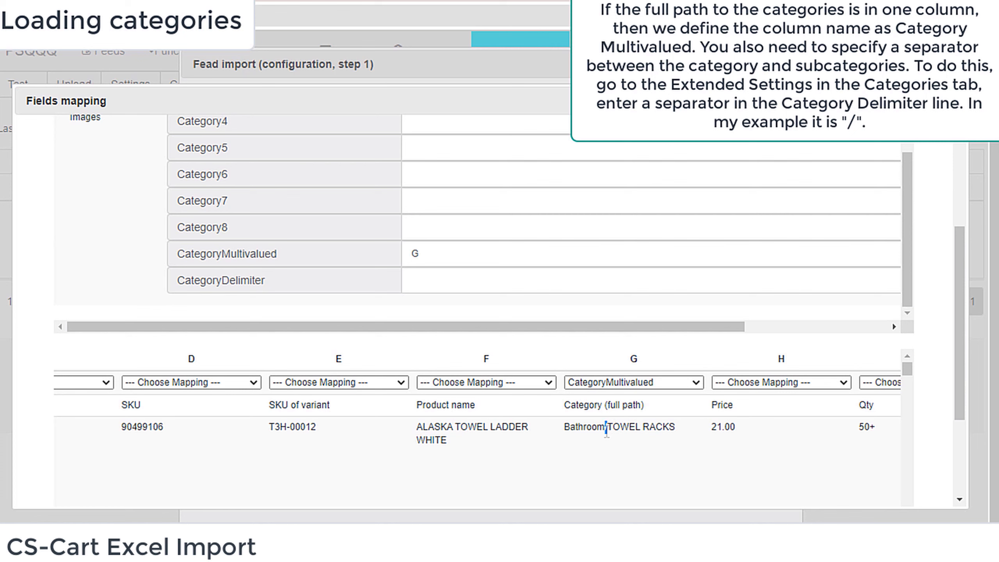
{"action": "left_click", "coordinate": [412, 281]}
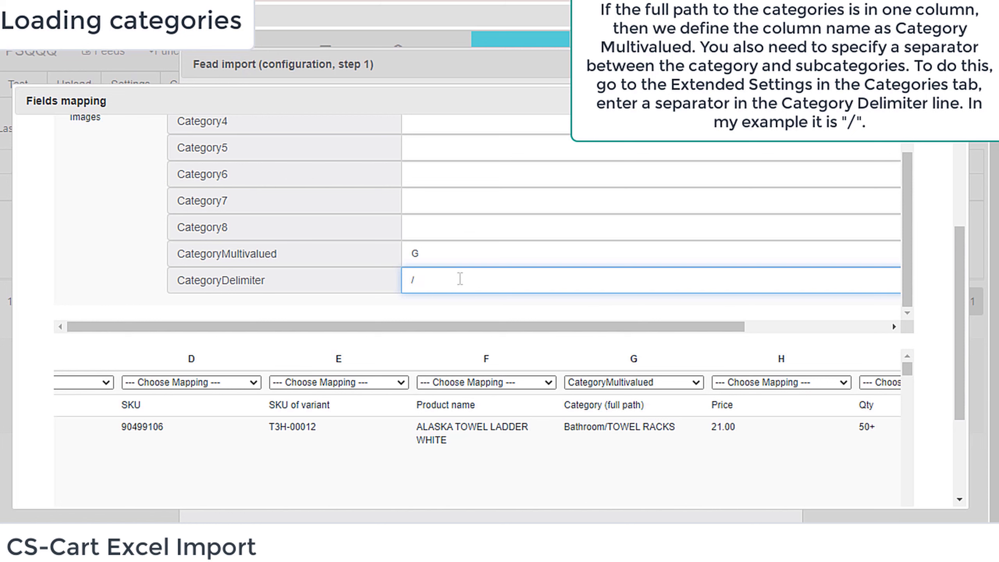
{"action": "left_click_drag", "start_coordinate": [213, 490], "coordinate": [156, 495]}
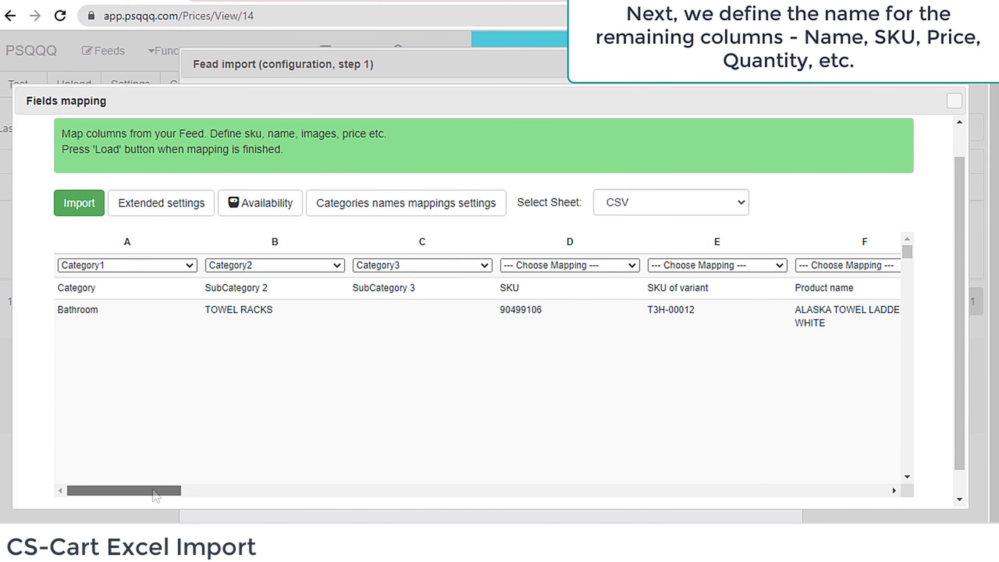
- Map column D to Sku and column F to Name
{"action": "left_click", "coordinate": [562, 265]}
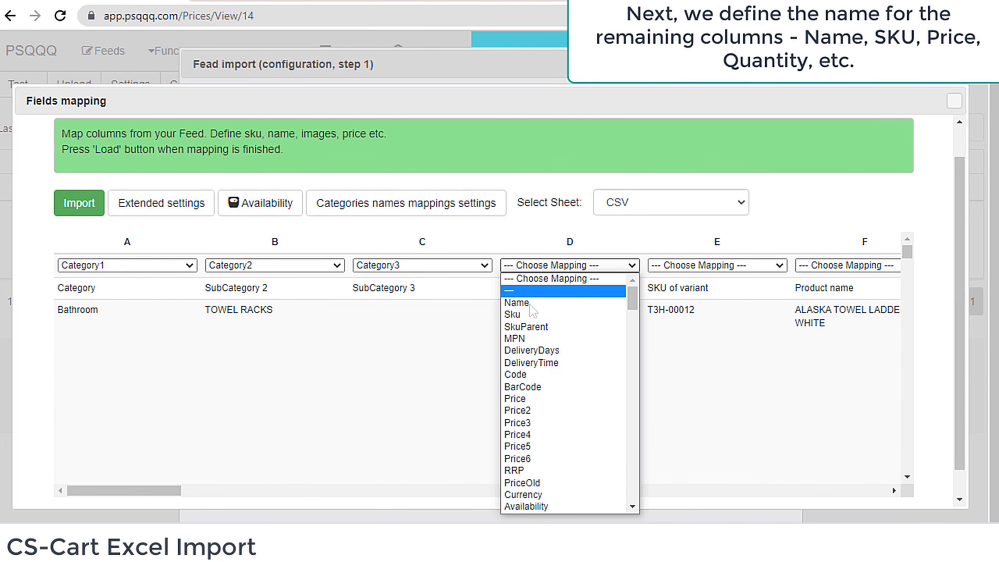
{"action": "left_click", "coordinate": [523, 315]}
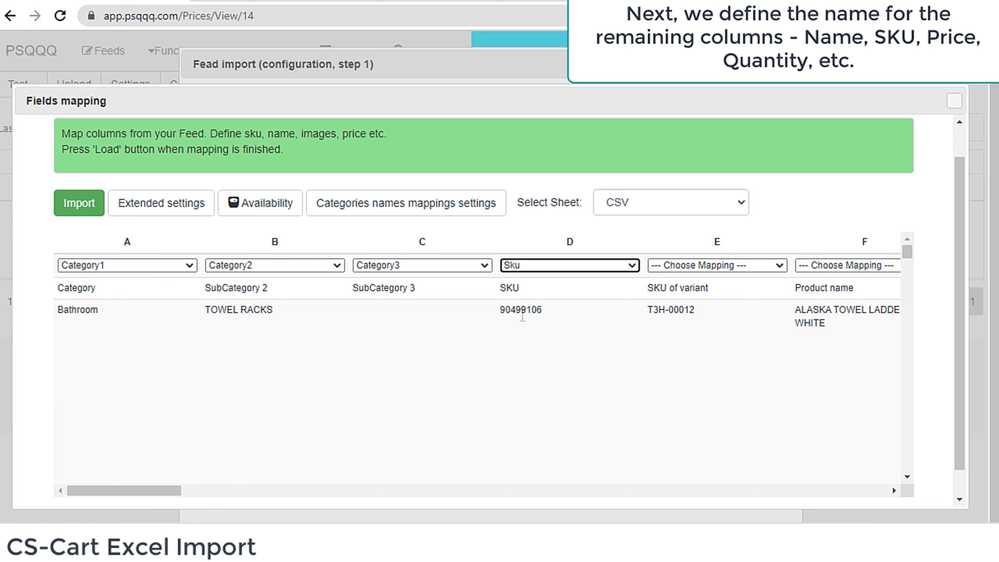
{"action": "left_click", "coordinate": [811, 270]}
{"action": "left_click", "coordinate": [816, 302]}
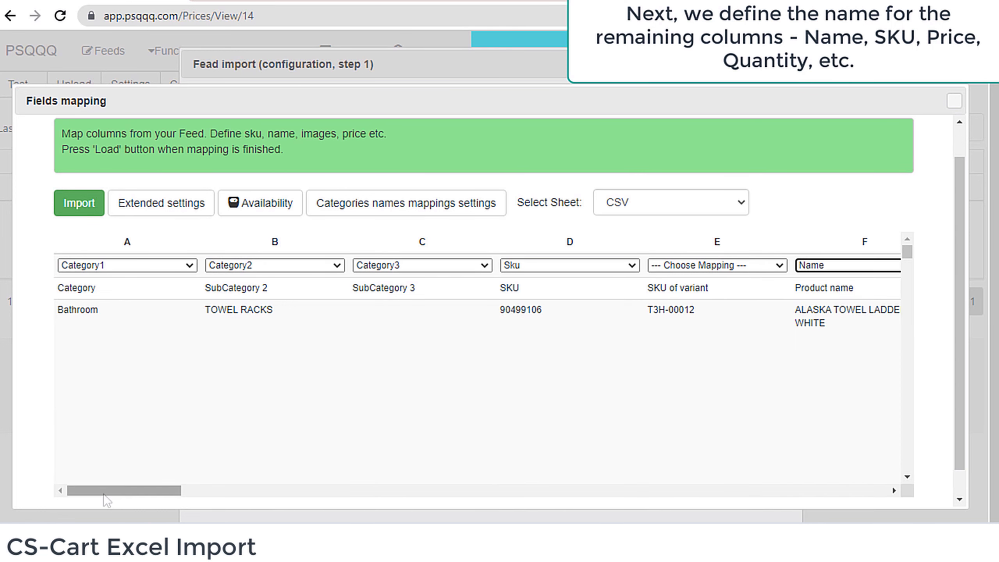
{"action": "left_click_drag", "start_coordinate": [118, 490], "coordinate": [206, 491]}
- Map column H to Price, Qty column I to Availability, and column J to Description
{"action": "left_click", "coordinate": [472, 266]}
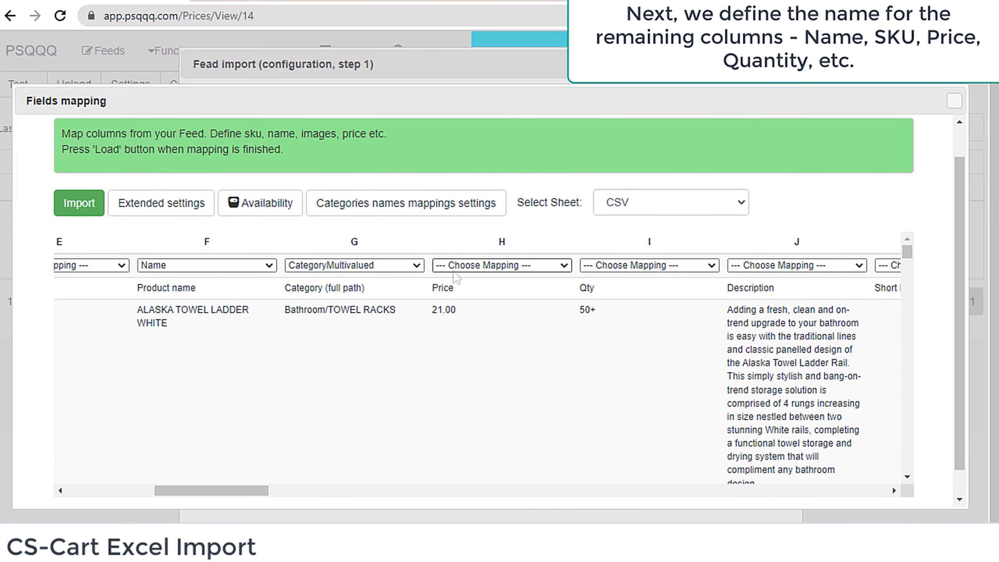
{"action": "left_click", "coordinate": [461, 399]}
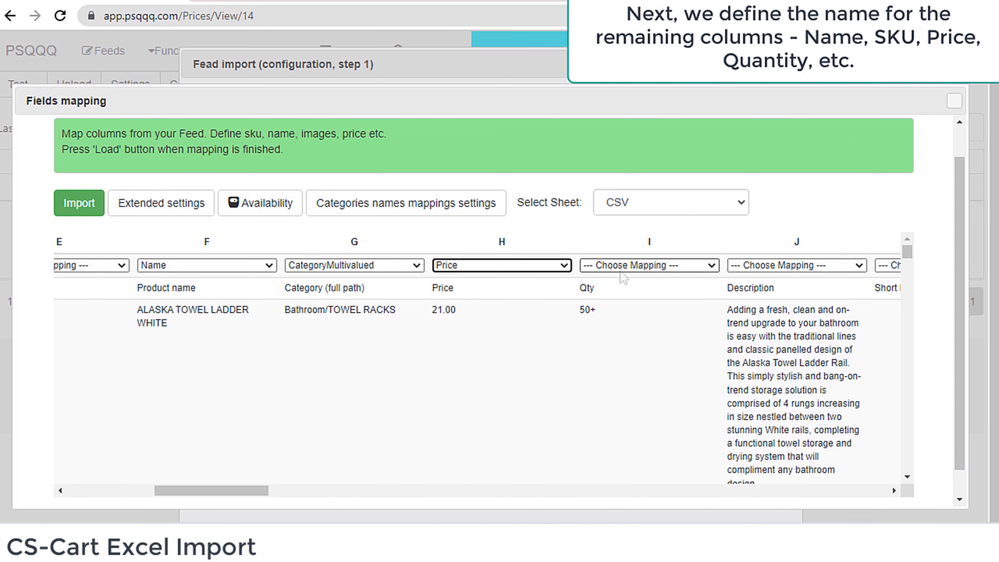
{"action": "left_click", "coordinate": [624, 266]}
{"action": "left_click", "coordinate": [602, 508]}
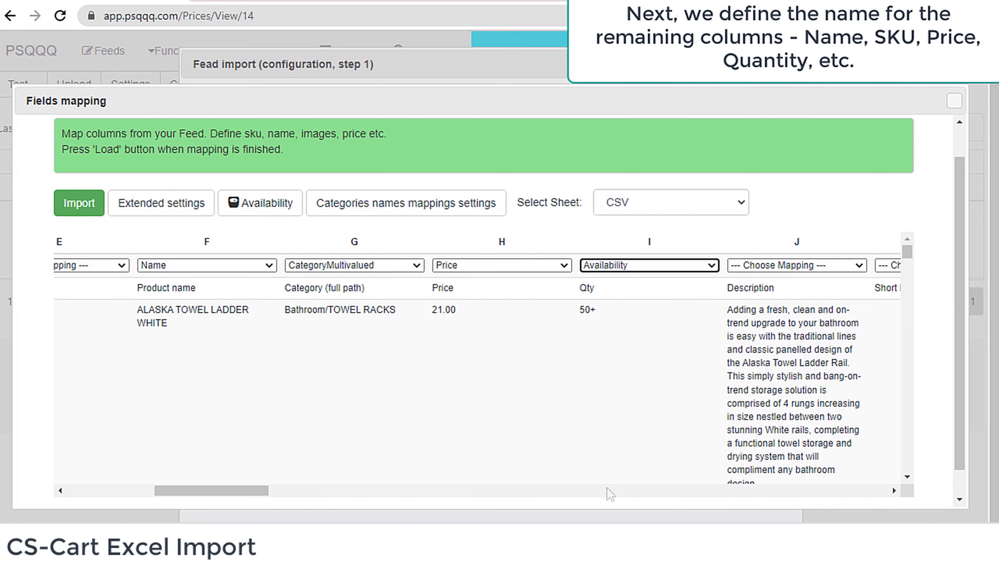
{"action": "left_click", "coordinate": [806, 265]}
{"action": "scroll", "coordinate": [814, 346], "scroll_direction": "down", "scroll_amount": 3}
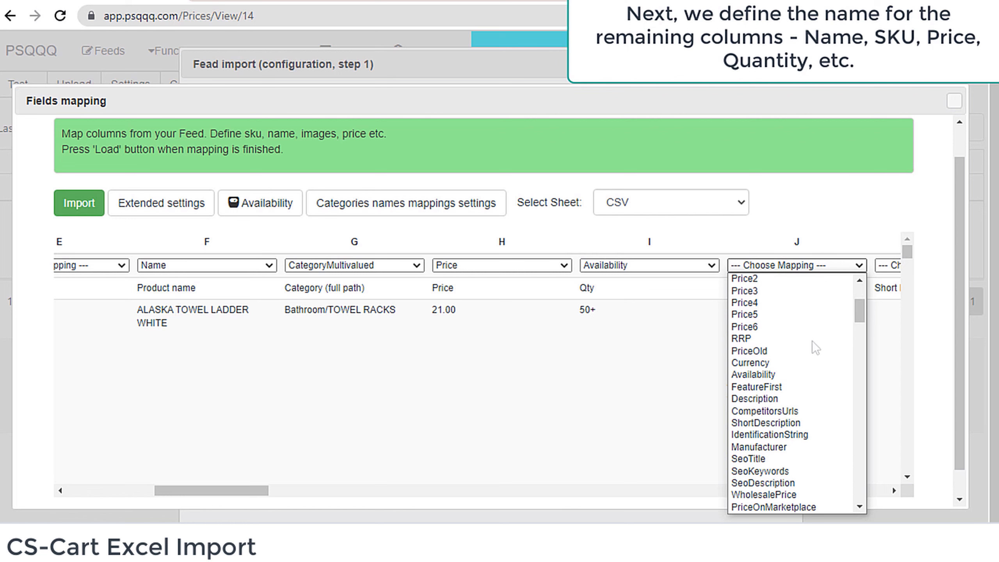
{"action": "scroll", "coordinate": [814, 349], "scroll_direction": "down", "scroll_amount": 1}
{"action": "left_click", "coordinate": [784, 375]}
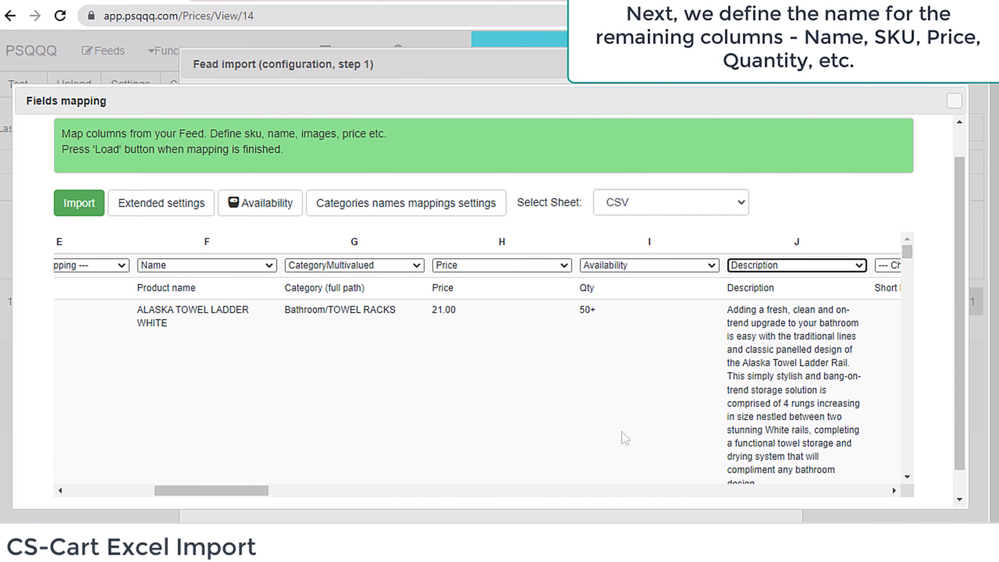
{"action": "left_click_drag", "start_coordinate": [253, 491], "coordinate": [347, 499]}
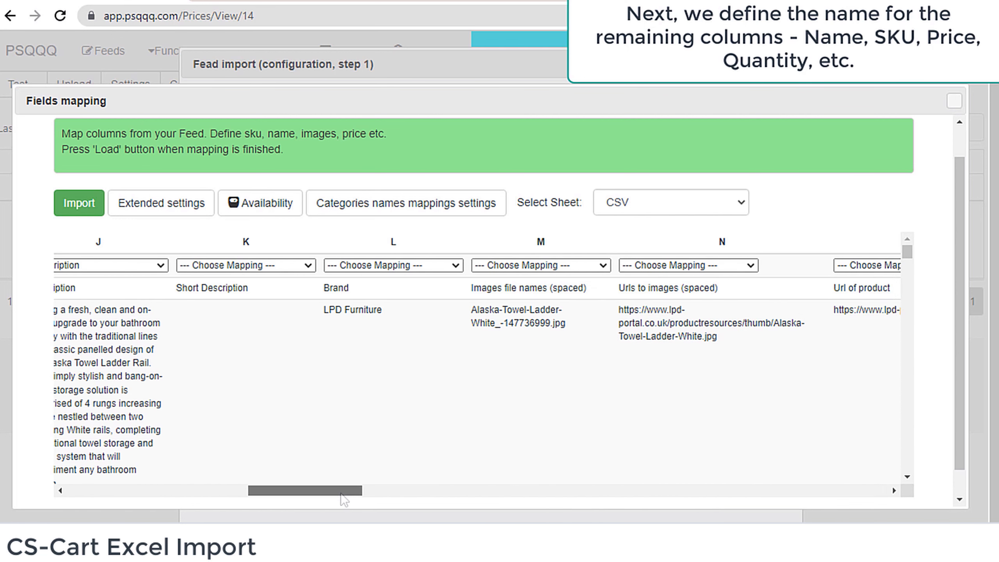
- Map column K to ShortDescription and the Brand column L to Manufacturer
{"action": "left_click", "coordinate": [246, 266]}
{"action": "scroll", "coordinate": [238, 362], "scroll_direction": "down", "scroll_amount": 4}
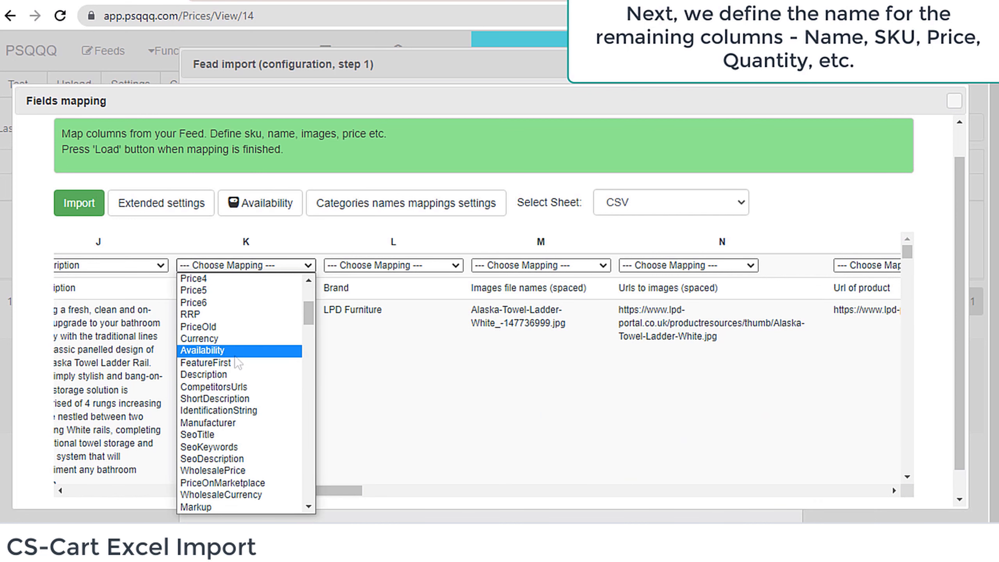
{"action": "left_click", "coordinate": [208, 395]}
{"action": "left_click", "coordinate": [386, 265]}
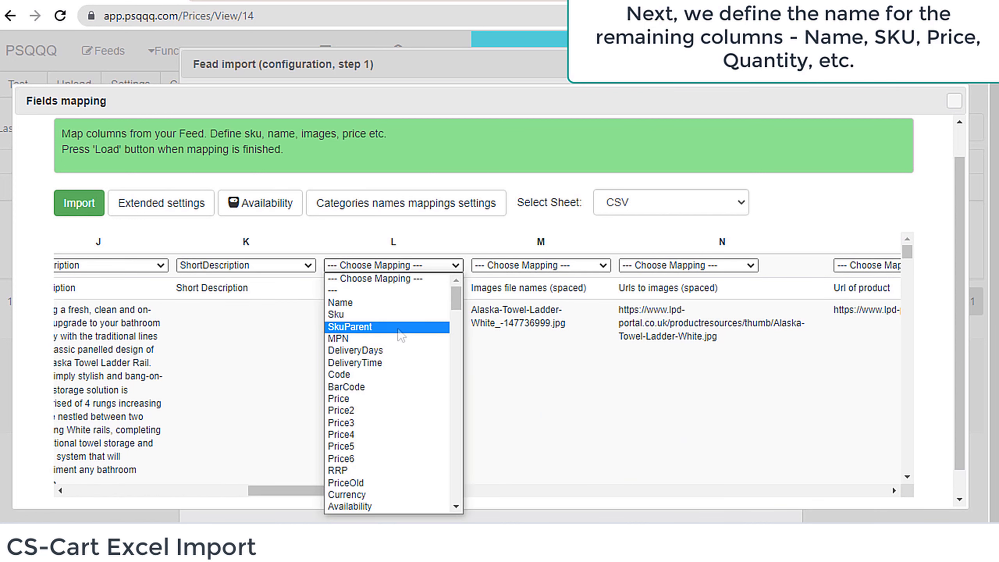
{"action": "scroll", "coordinate": [387, 337], "scroll_direction": "down", "scroll_amount": 4}
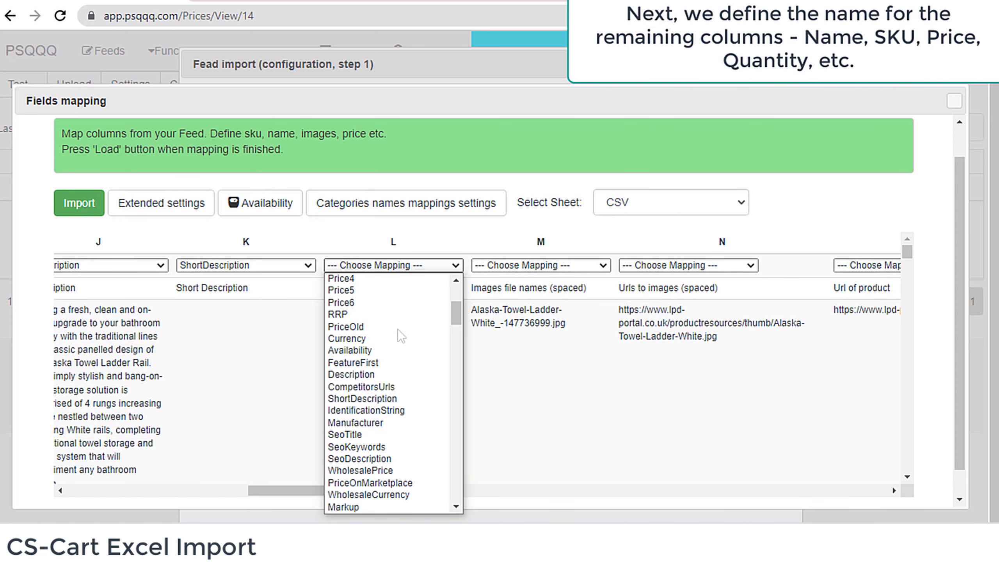
{"action": "left_click", "coordinate": [388, 423]}
{"action": "scroll", "coordinate": [406, 478], "scroll_direction": "right", "scroll_amount": 5}
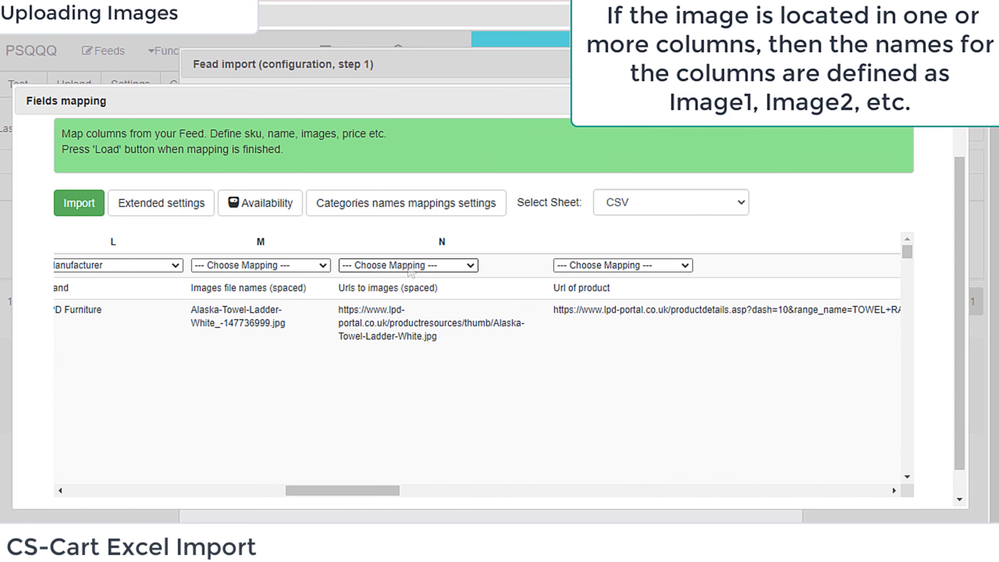
- Map the image URLs column N to Image 1 (Url)
{"action": "left_click", "coordinate": [410, 265]}
{"action": "scroll", "coordinate": [410, 412], "scroll_direction": "down", "scroll_amount": 10}
{"action": "scroll", "coordinate": [410, 411], "scroll_direction": "down", "scroll_amount": 8}
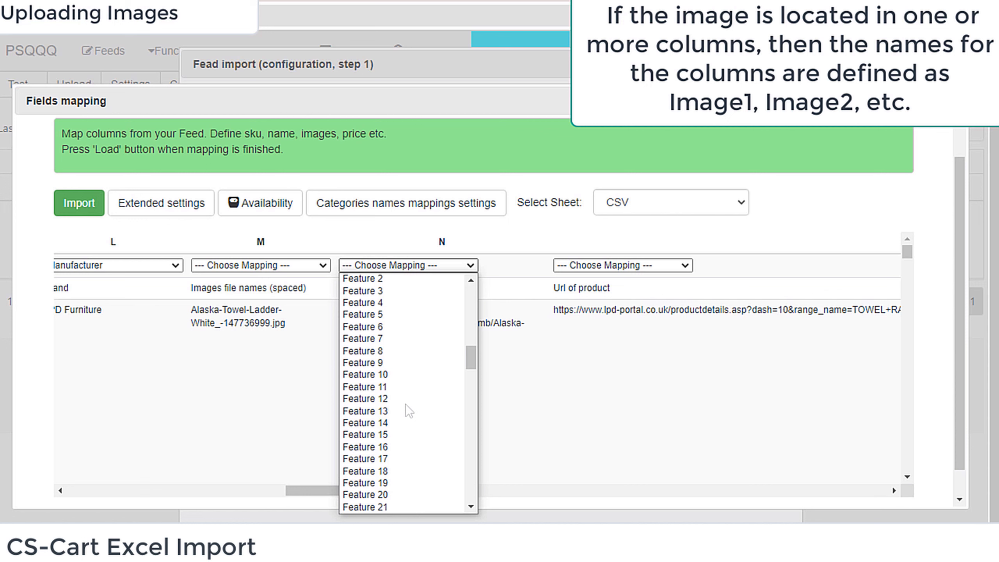
{"action": "scroll", "coordinate": [410, 411], "scroll_direction": "down", "scroll_amount": 4}
{"action": "scroll", "coordinate": [411, 412], "scroll_direction": "down", "scroll_amount": 9}
{"action": "scroll", "coordinate": [411, 411], "scroll_direction": "down", "scroll_amount": 4}
{"action": "scroll", "coordinate": [410, 411], "scroll_direction": "down", "scroll_amount": 5}
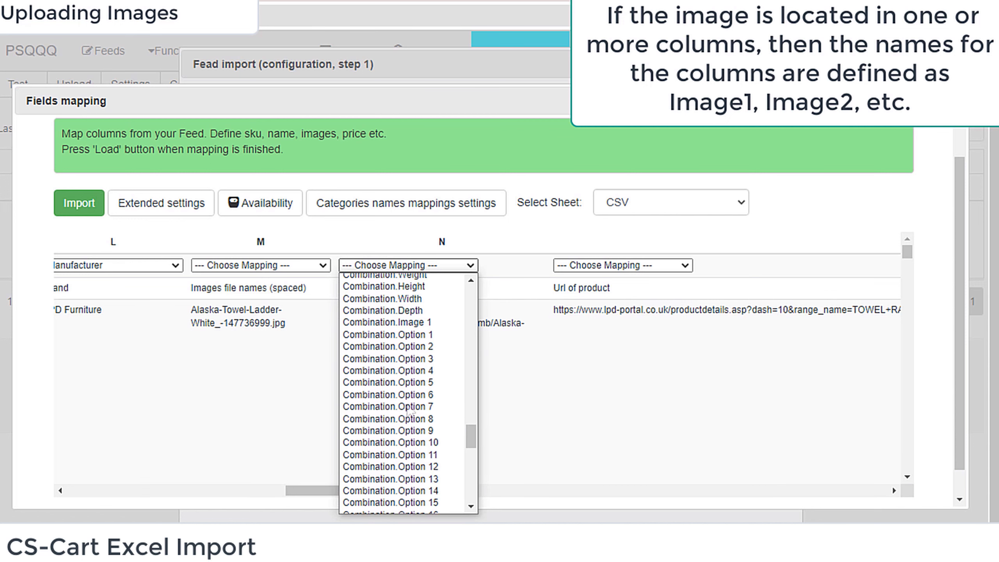
{"action": "scroll", "coordinate": [409, 411], "scroll_direction": "down", "scroll_amount": 10}
{"action": "scroll", "coordinate": [411, 411], "scroll_direction": "down", "scroll_amount": 3}
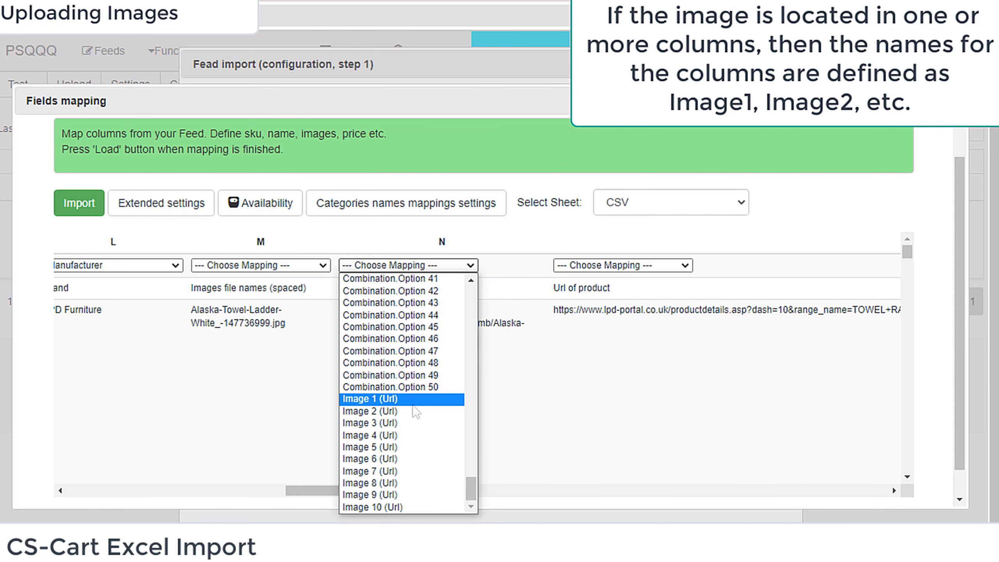
{"action": "left_click", "coordinate": [395, 402]}
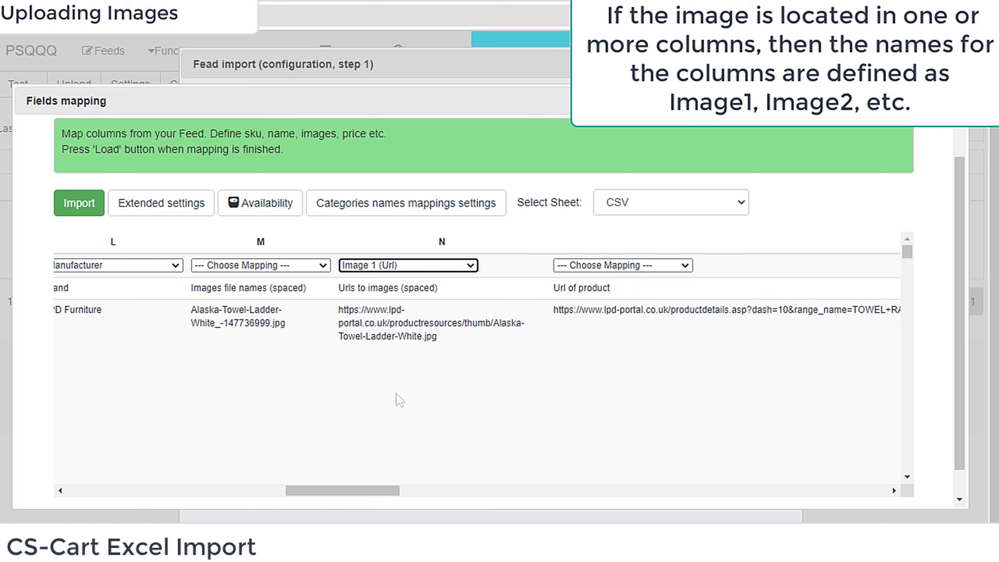
{"action": "double_click", "coordinate": [418, 288]}
- Check the ImagesDelimiter value in the extended Images settings
{"action": "left_click", "coordinate": [146, 213]}
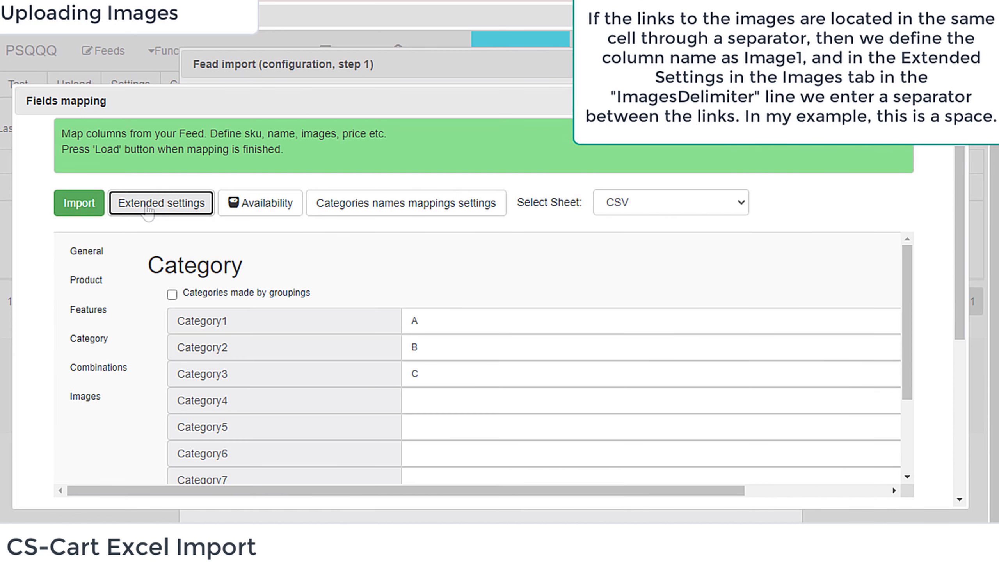
{"action": "left_click", "coordinate": [96, 402]}
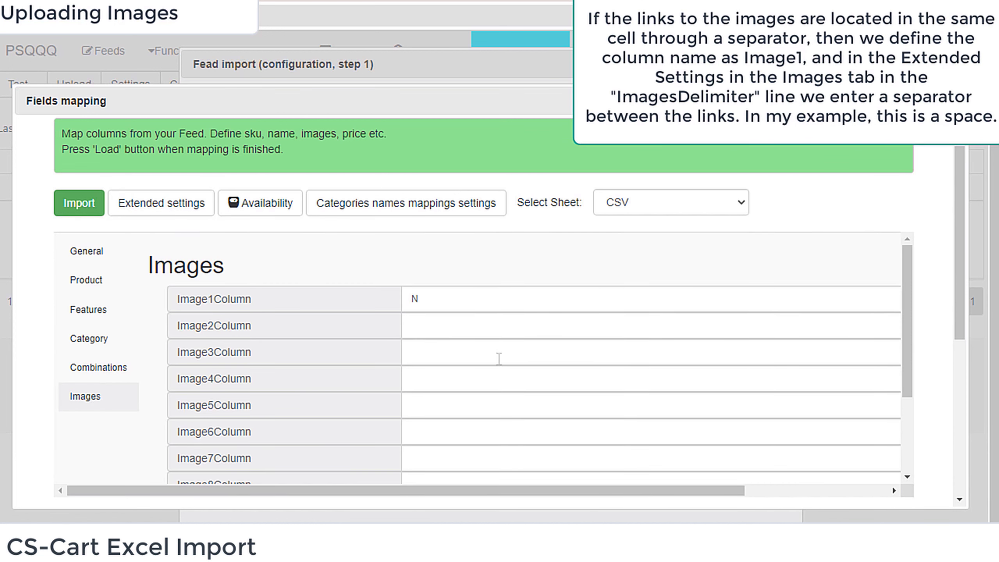
{"action": "scroll", "coordinate": [506, 318], "scroll_direction": "down", "scroll_amount": 3}
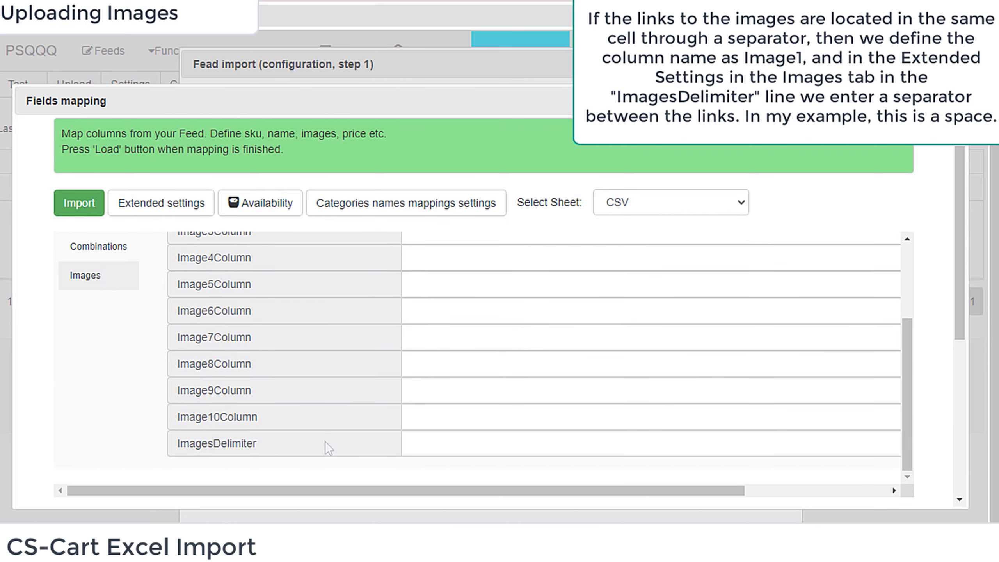
{"action": "left_click", "coordinate": [445, 442]}
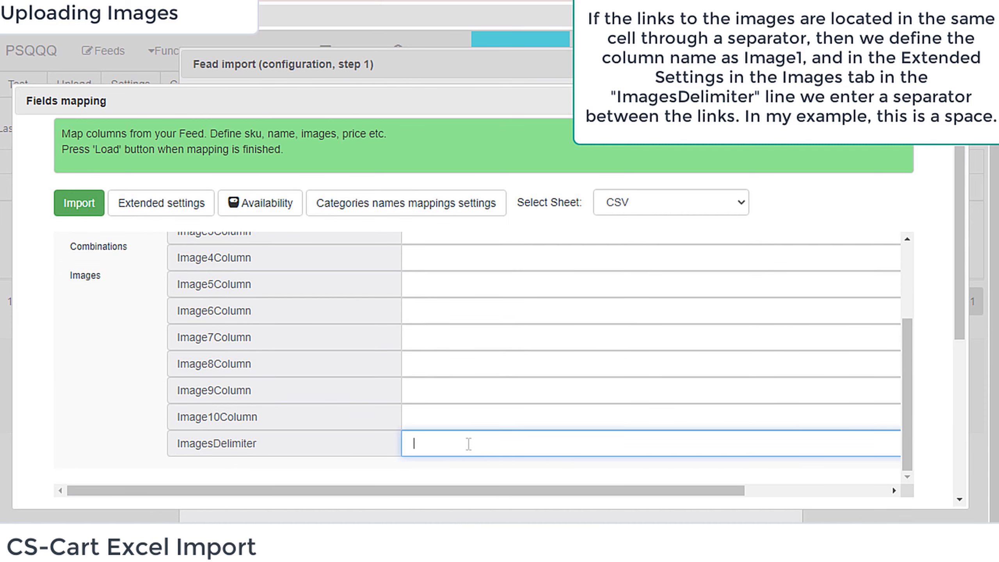
{"action": "left_click", "coordinate": [169, 203]}
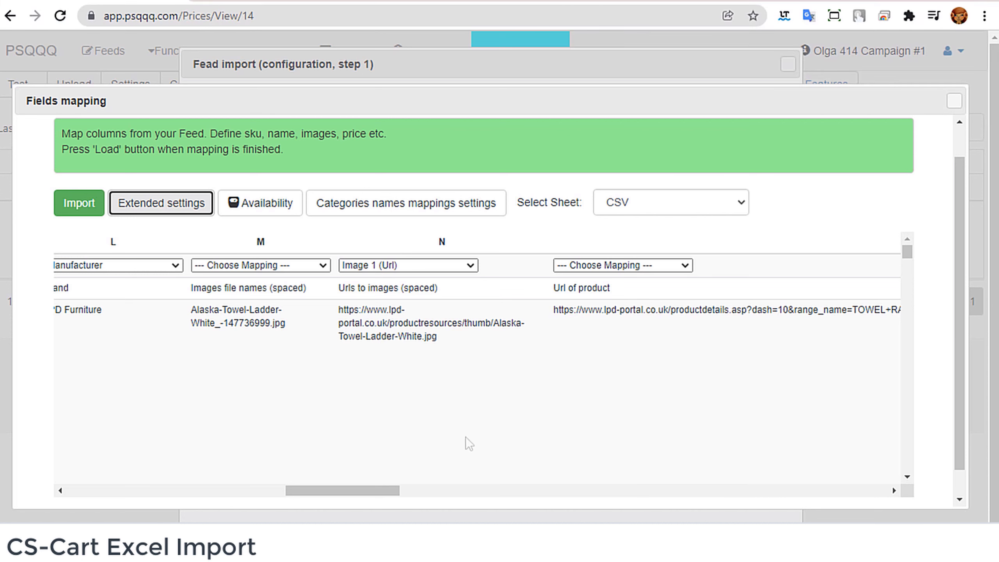
- Map the product link column O to Url
{"action": "left_click_drag", "start_coordinate": [390, 490], "coordinate": [435, 490]}
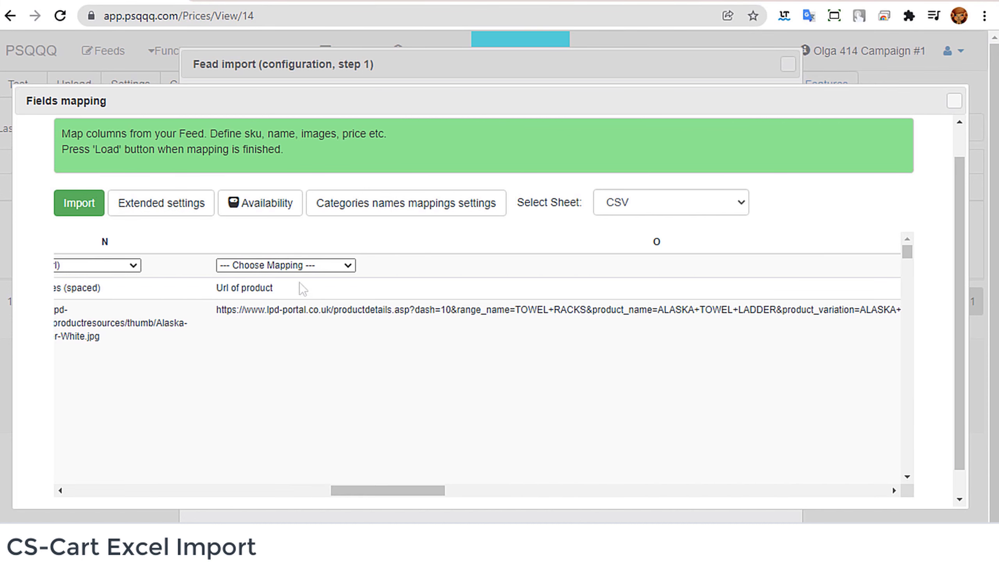
{"action": "left_click", "coordinate": [301, 266]}
{"action": "scroll", "coordinate": [315, 308], "scroll_direction": "down", "scroll_amount": 4}
{"action": "scroll", "coordinate": [330, 351], "scroll_direction": "down", "scroll_amount": 4}
{"action": "scroll", "coordinate": [331, 350], "scroll_direction": "down", "scroll_amount": 5}
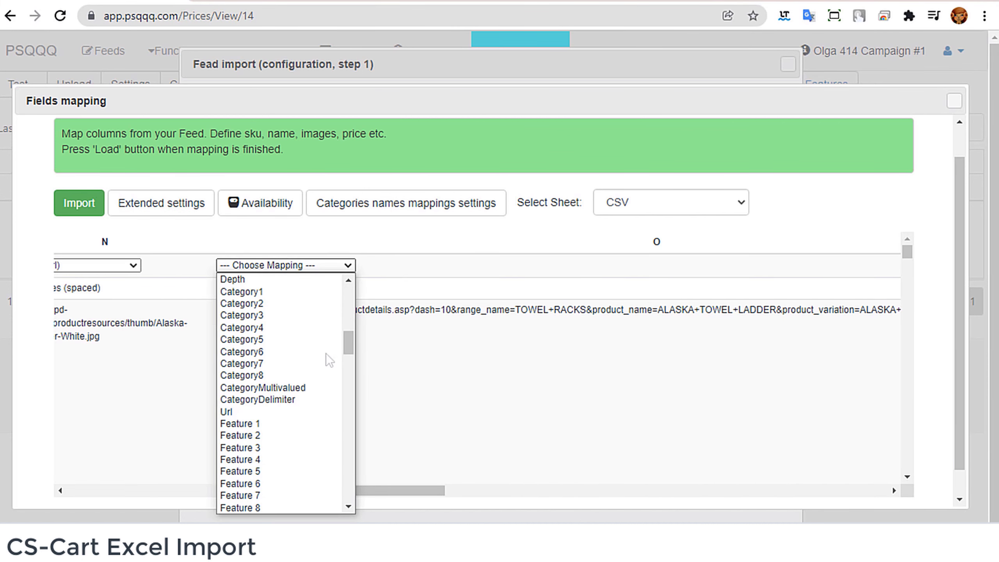
{"action": "left_click", "coordinate": [293, 411]}
- Map the Material column Q to FeatureFirst
{"action": "left_click_drag", "start_coordinate": [378, 490], "coordinate": [491, 493]}
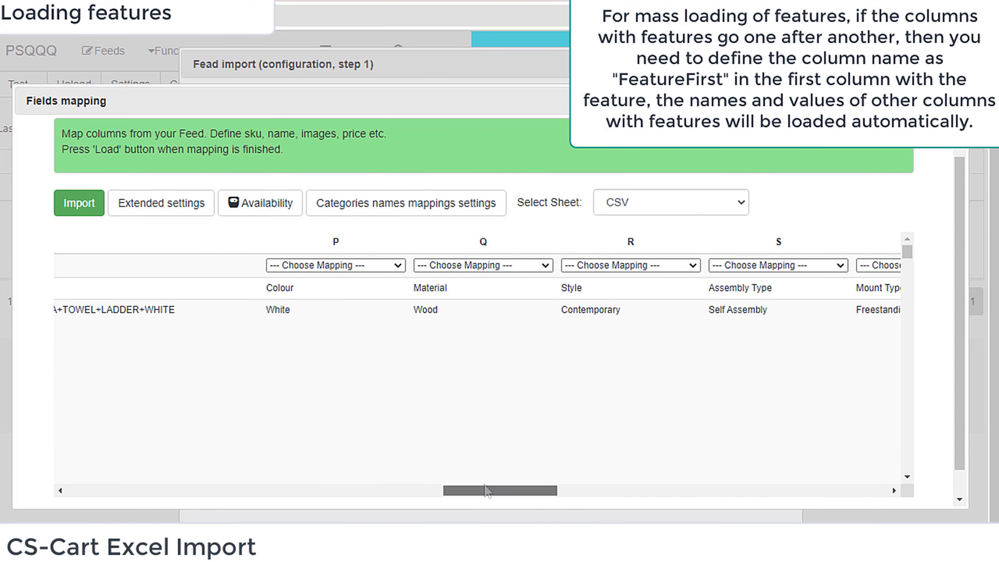
{"action": "left_click", "coordinate": [439, 270]}
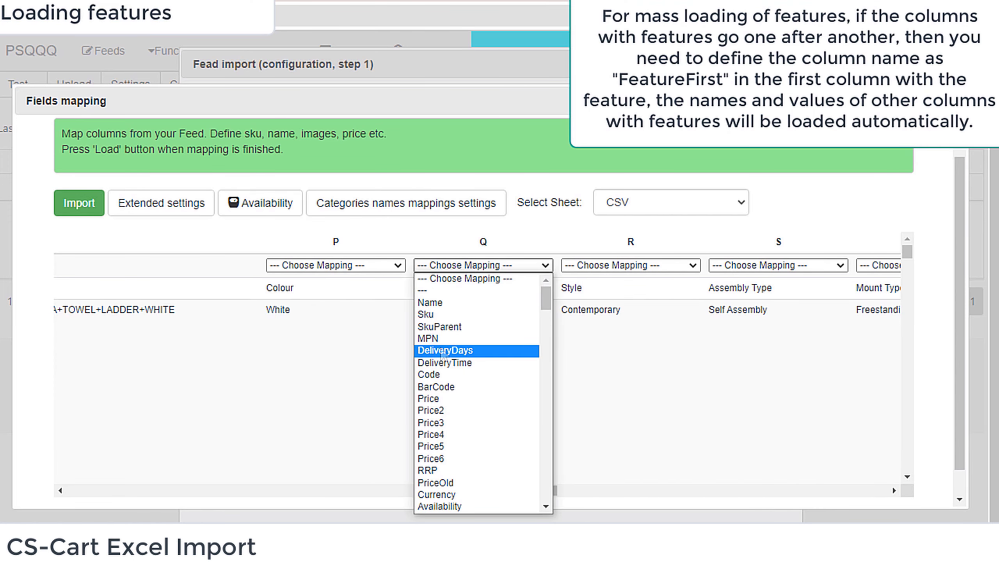
{"action": "scroll", "coordinate": [443, 355], "scroll_direction": "down", "scroll_amount": 3}
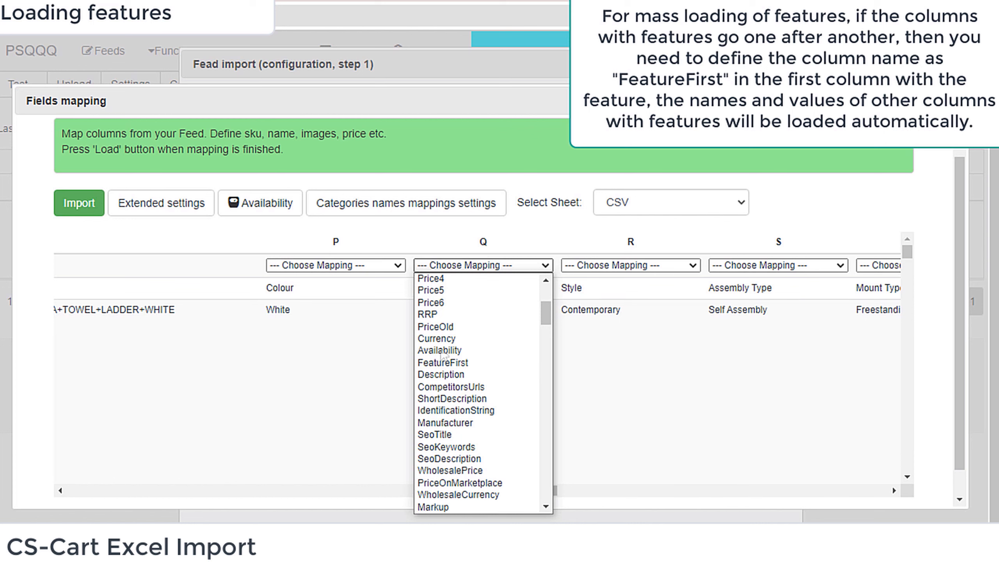
{"action": "left_click", "coordinate": [514, 368]}
{"action": "left_click_drag", "start_coordinate": [500, 489], "coordinate": [518, 496]}
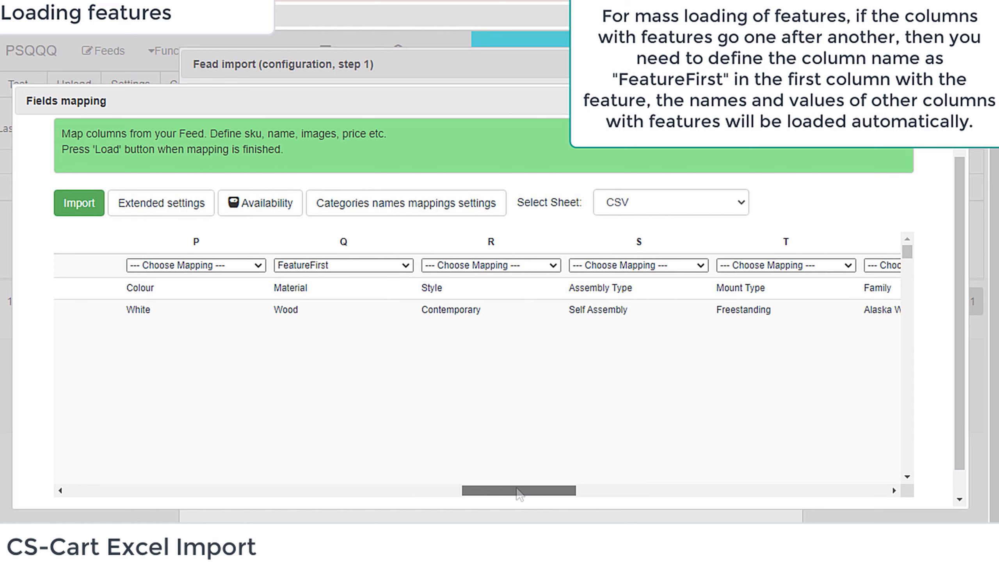
{"action": "double_click", "coordinate": [302, 293]}
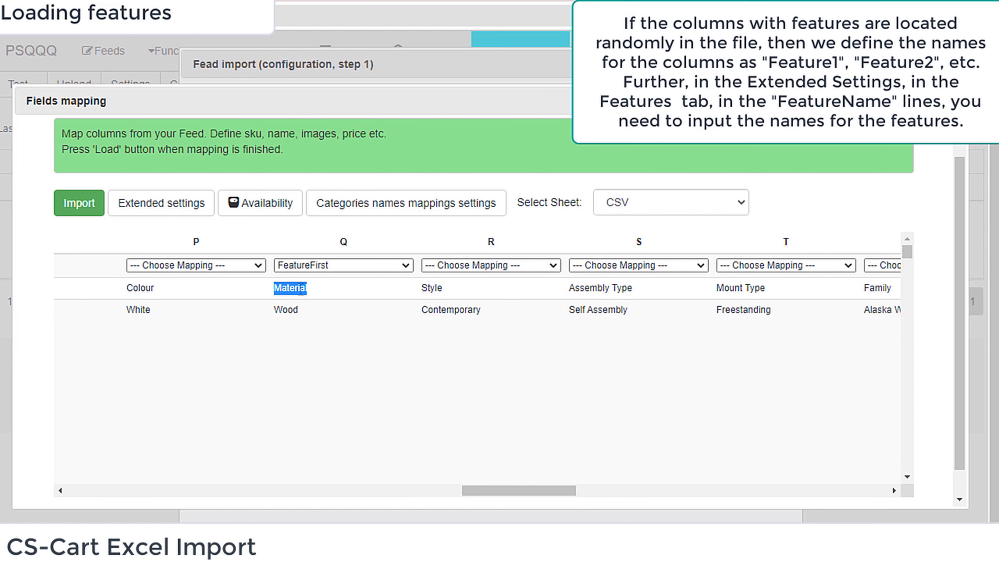
{"action": "left_click", "coordinate": [327, 341]}
- In extended Features settings, set Feature1Name to Material and Feature1Column to Q
{"action": "left_click", "coordinate": [180, 208]}
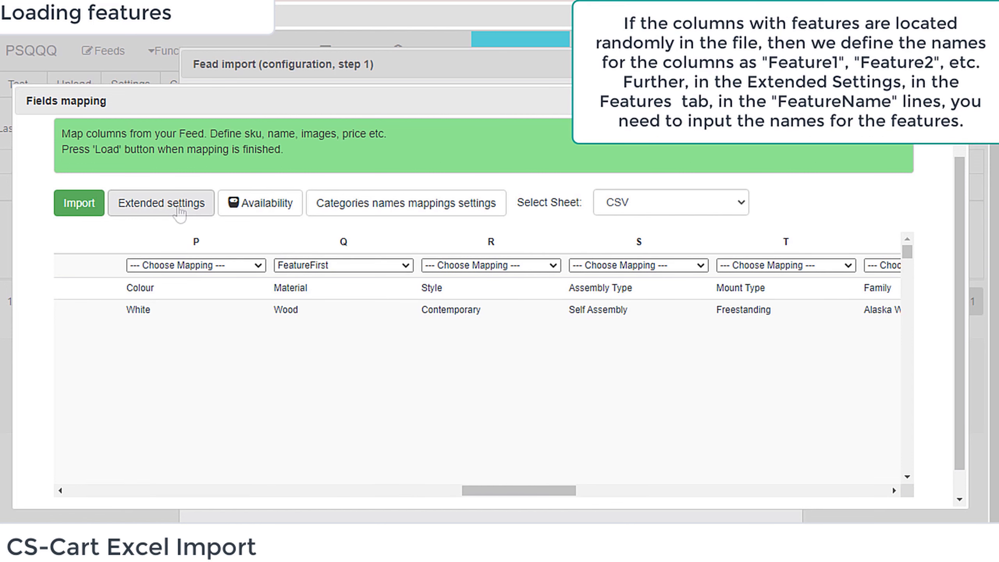
{"action": "scroll", "coordinate": [145, 370], "scroll_direction": "up", "scroll_amount": 3}
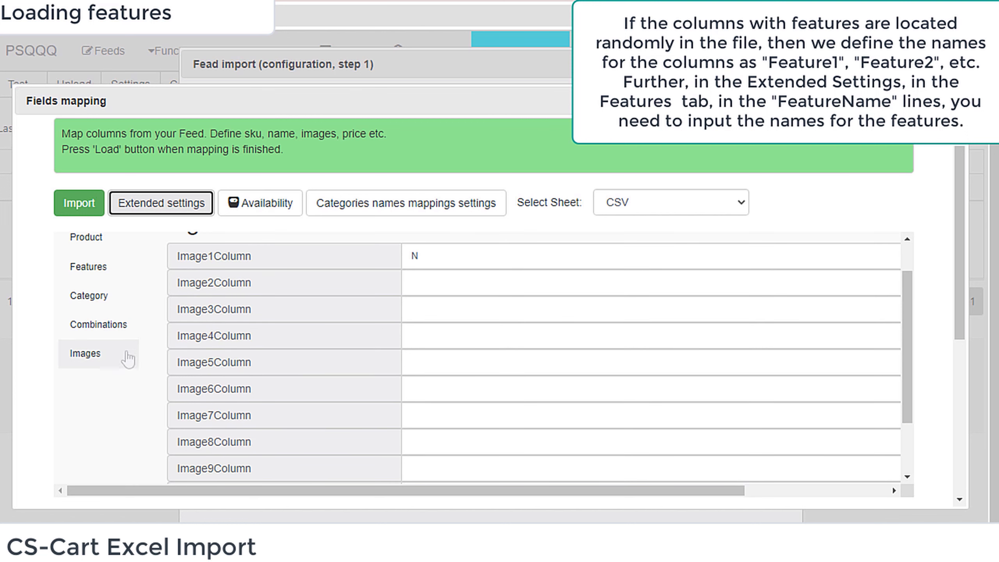
{"action": "left_click", "coordinate": [91, 267]}
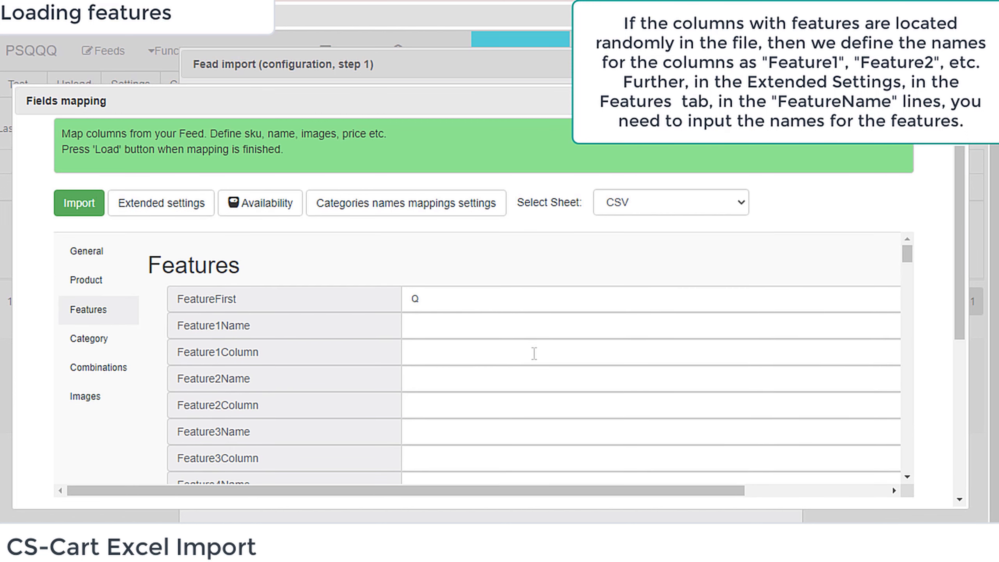
{"action": "left_click", "coordinate": [432, 332]}
{"action": "type", "text": "Material"}
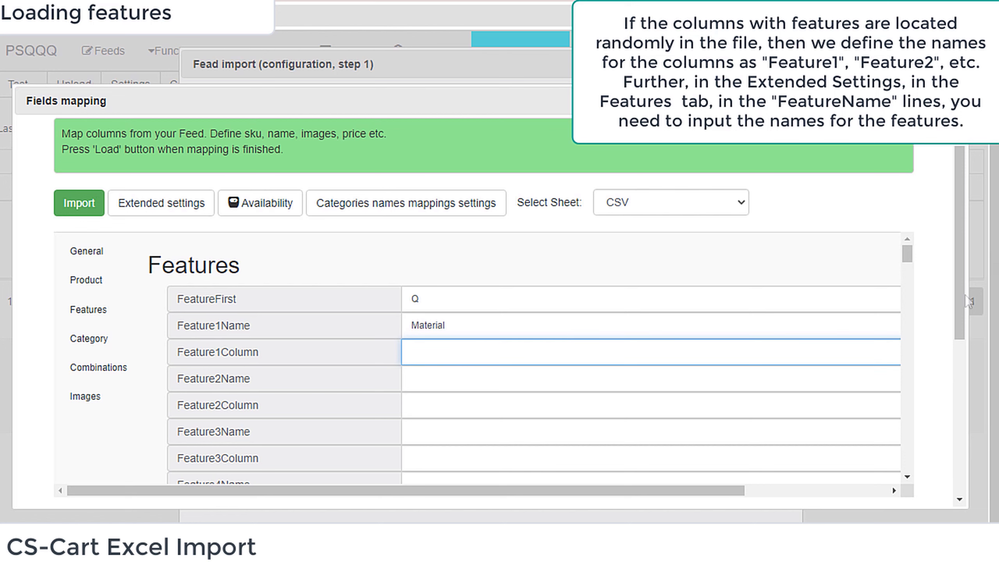
{"action": "scroll", "coordinate": [275, 433], "scroll_direction": "down", "scroll_amount": 3}
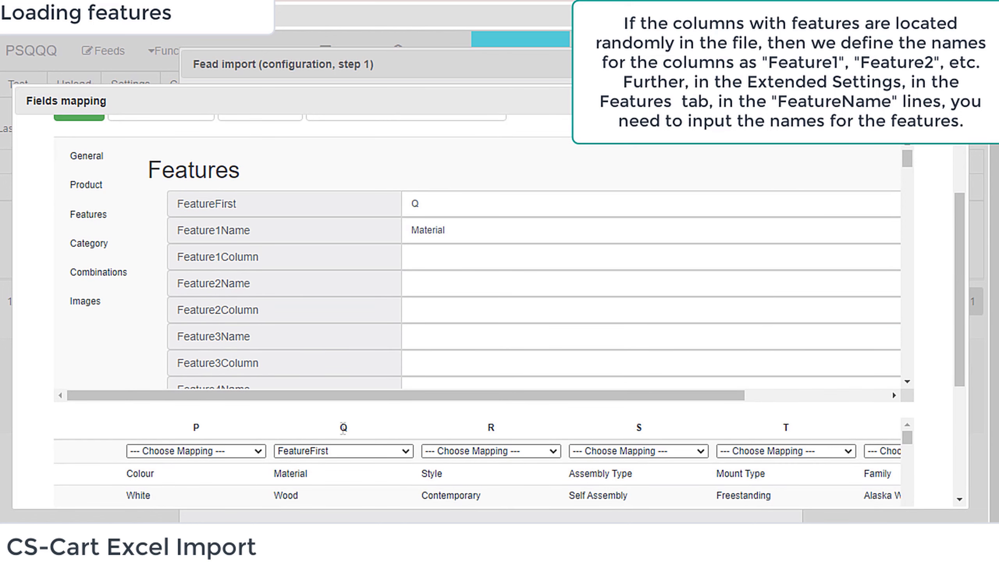
{"action": "left_click", "coordinate": [427, 255]}
{"action": "type", "text": "Q"}
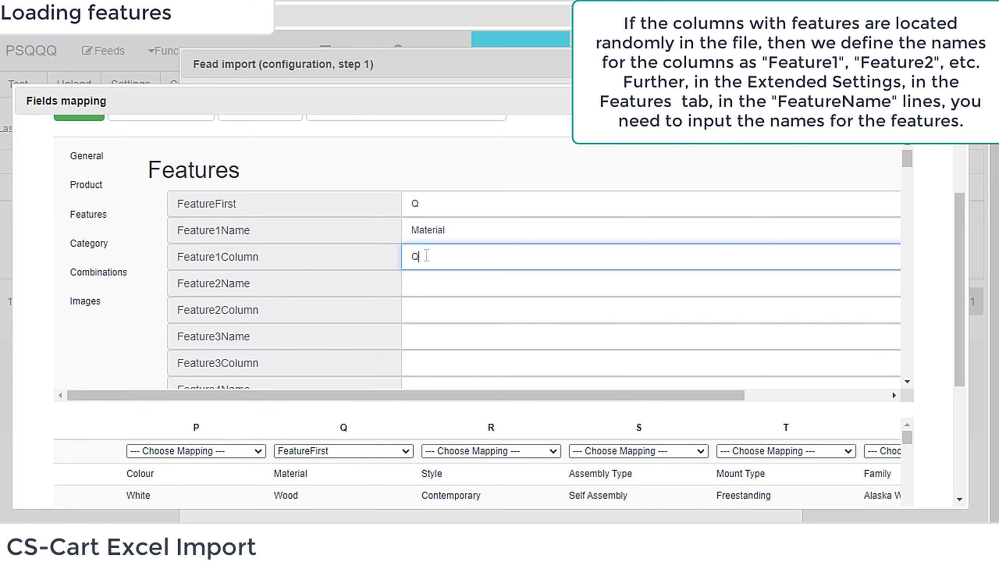
{"action": "left_click", "coordinate": [934, 300]}
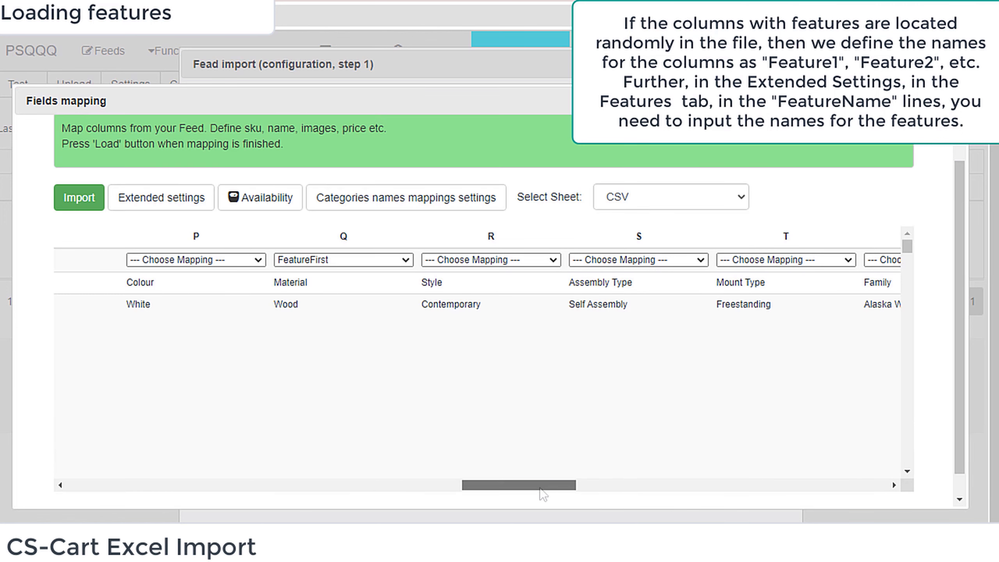
{"action": "left_click_drag", "start_coordinate": [186, 472], "coordinate": [133, 462]}
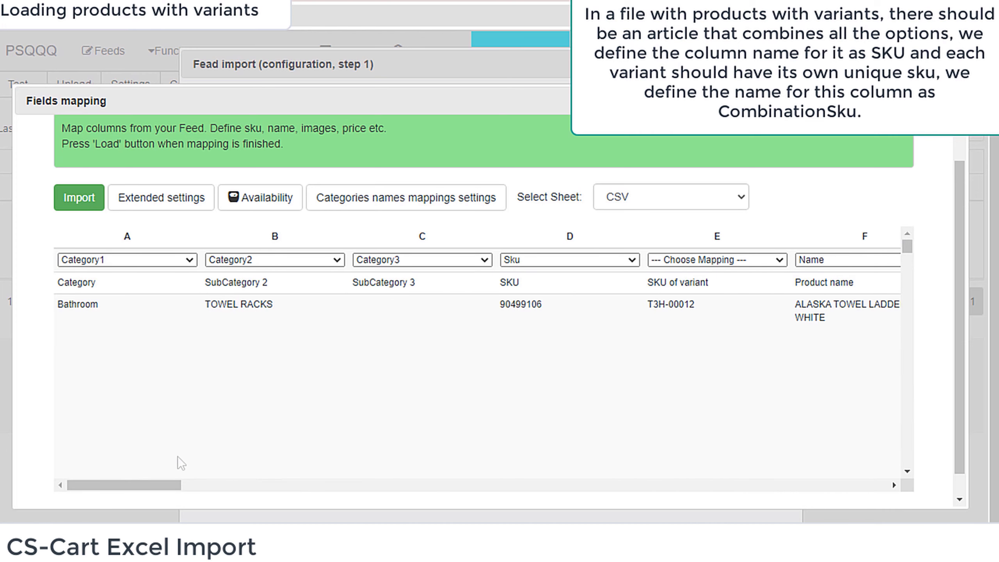
- Map the variant SKU column E to Combination.Sku
{"action": "left_click", "coordinate": [695, 261]}
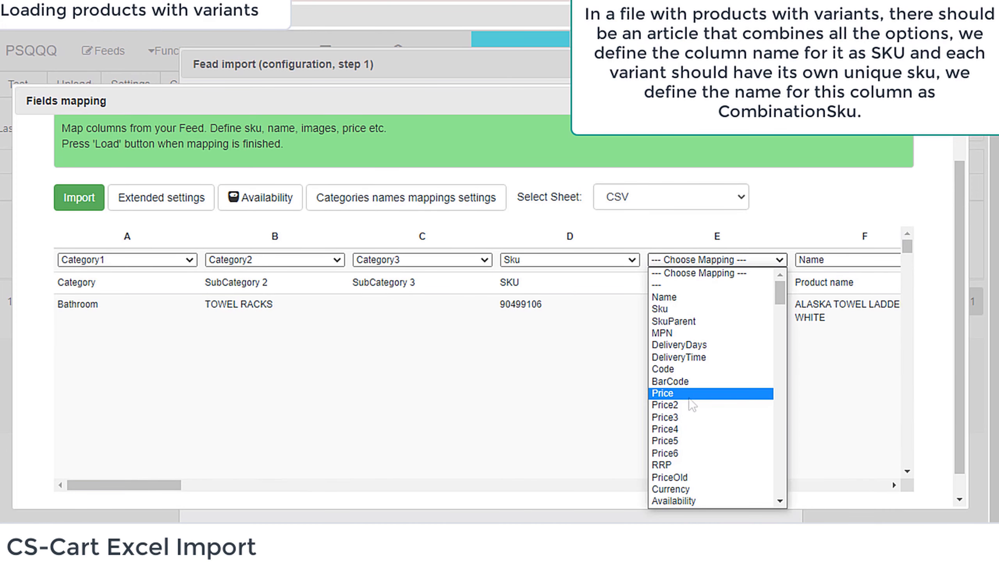
{"action": "scroll", "coordinate": [690, 402], "scroll_direction": "down", "scroll_amount": 5}
{"action": "scroll", "coordinate": [693, 403], "scroll_direction": "down", "scroll_amount": 8}
{"action": "scroll", "coordinate": [692, 402], "scroll_direction": "down", "scroll_amount": 4}
{"action": "scroll", "coordinate": [693, 397], "scroll_direction": "down", "scroll_amount": 10}
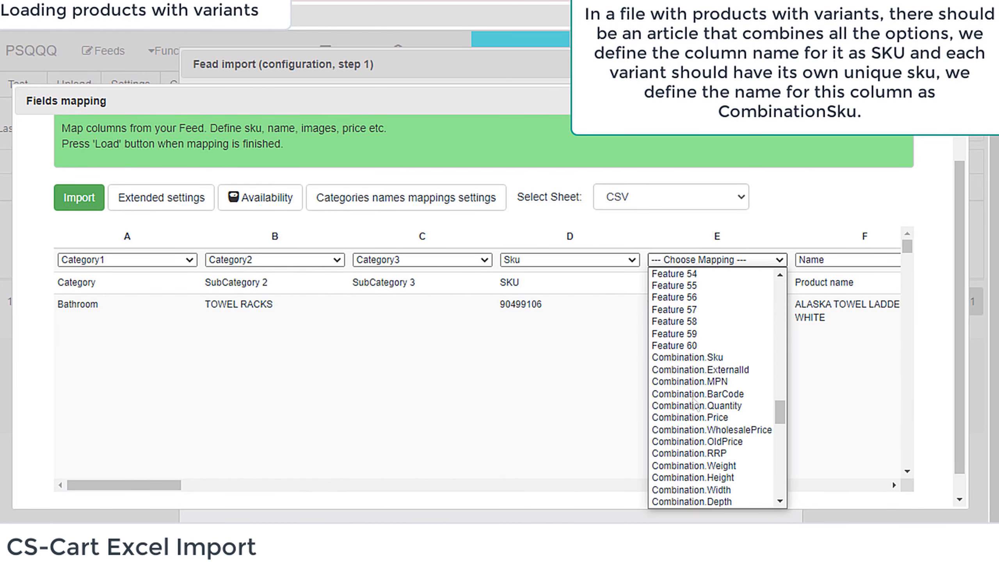
{"action": "left_click", "coordinate": [691, 359]}
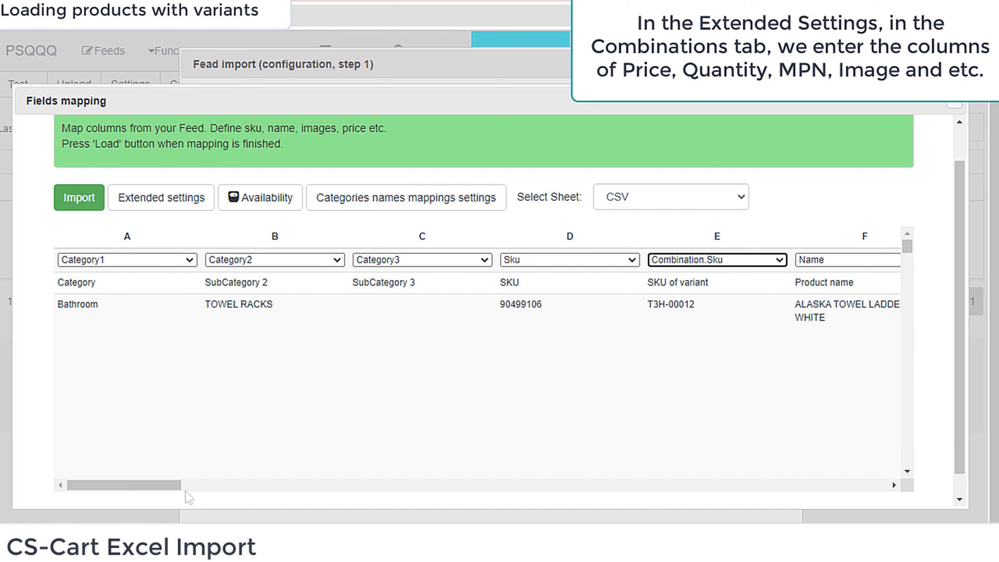
{"action": "left_click_drag", "start_coordinate": [176, 485], "coordinate": [246, 487]}
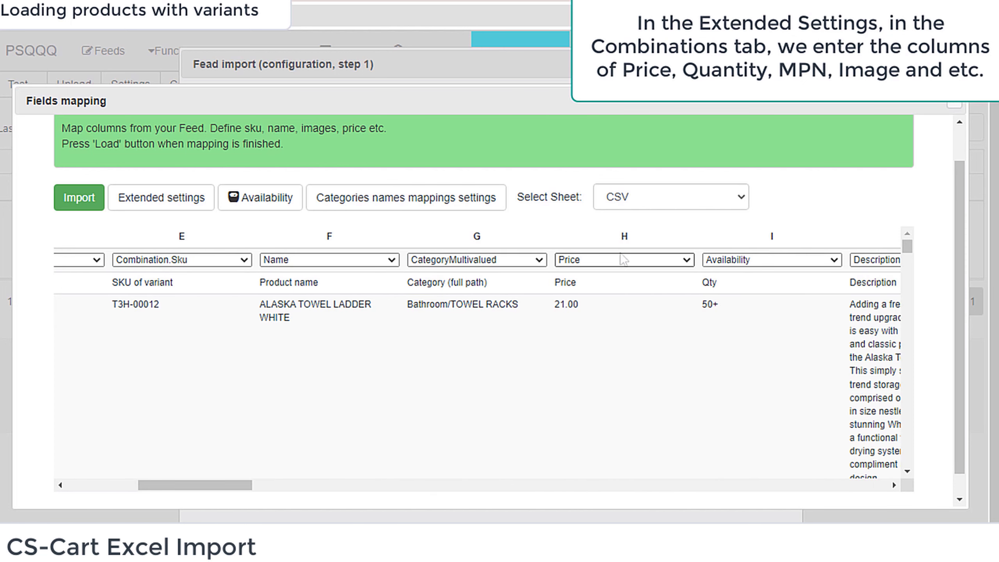
- In extended Combinations settings, set CombinationPrice to H and CombinationQuantity to I
{"action": "left_click", "coordinate": [161, 197]}
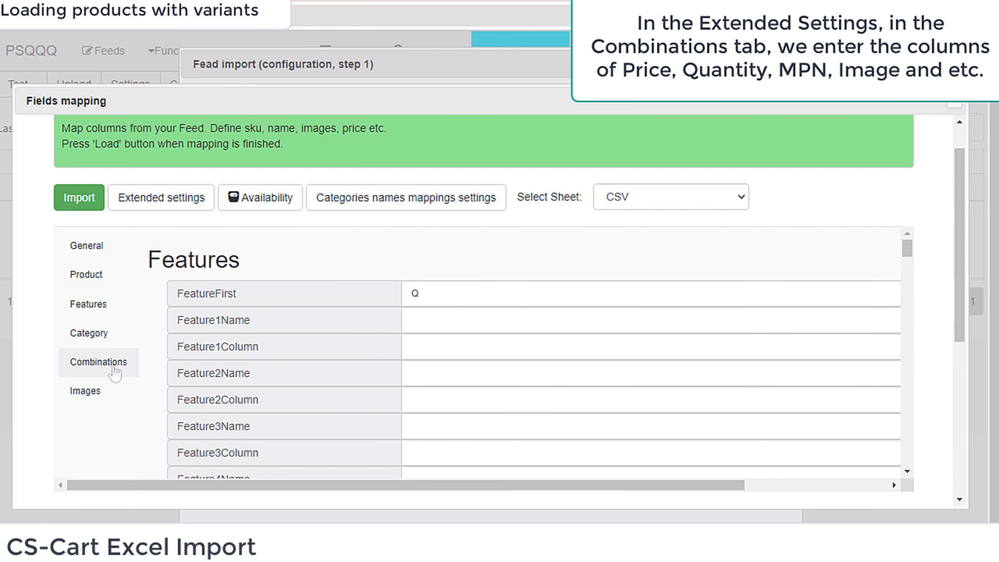
{"action": "left_click", "coordinate": [114, 373]}
{"action": "scroll", "coordinate": [576, 391], "scroll_direction": "down", "scroll_amount": 4}
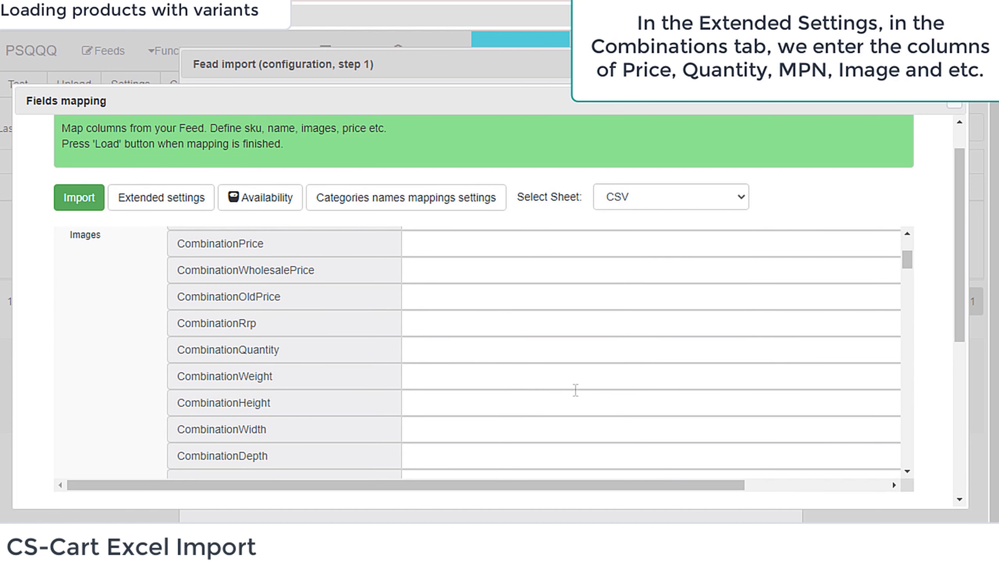
{"action": "scroll", "coordinate": [574, 391], "scroll_direction": "up", "scroll_amount": 2}
{"action": "left_click", "coordinate": [449, 316]}
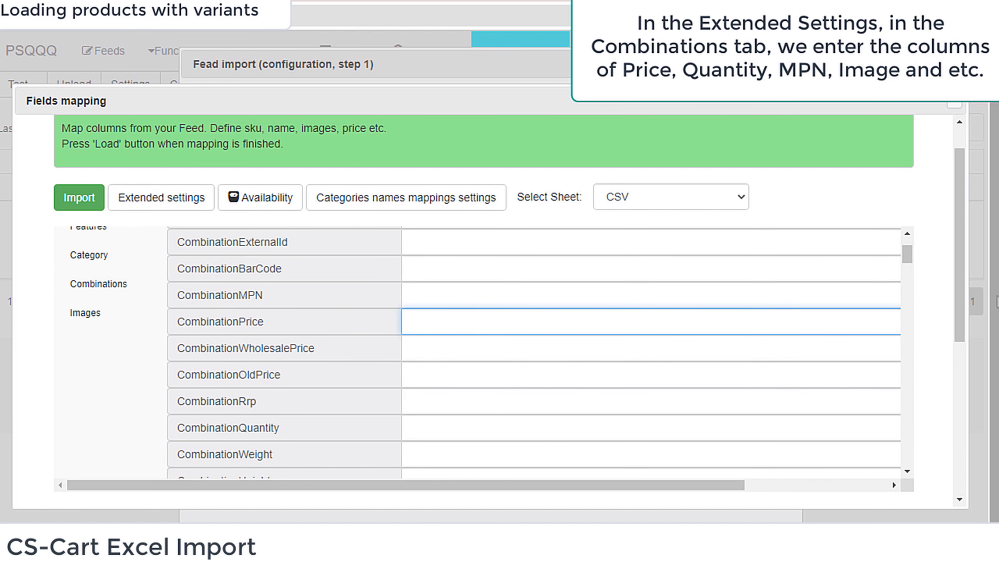
{"action": "left_click_drag", "start_coordinate": [960, 288], "coordinate": [960, 348]}
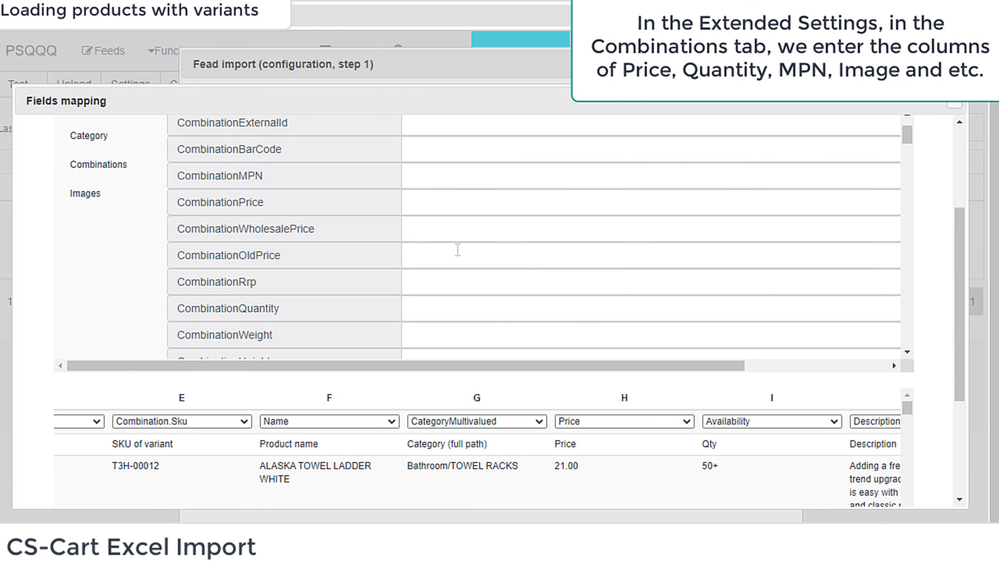
{"action": "scroll", "coordinate": [614, 296], "scroll_direction": "up", "scroll_amount": 2}
{"action": "left_click", "coordinate": [421, 278]}
{"action": "type", "text": "H"}
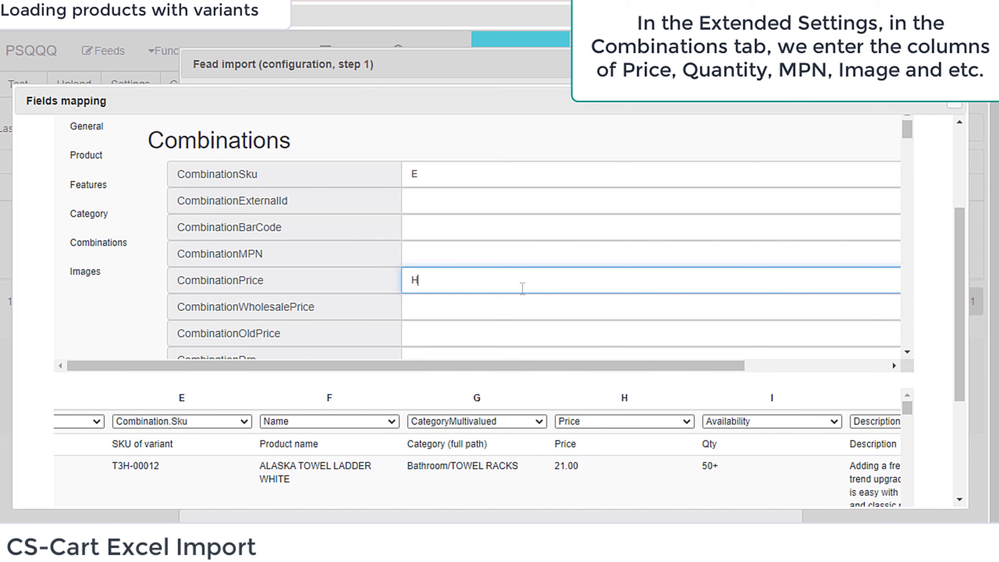
{"action": "scroll", "coordinate": [595, 311], "scroll_direction": "down", "scroll_amount": 2}
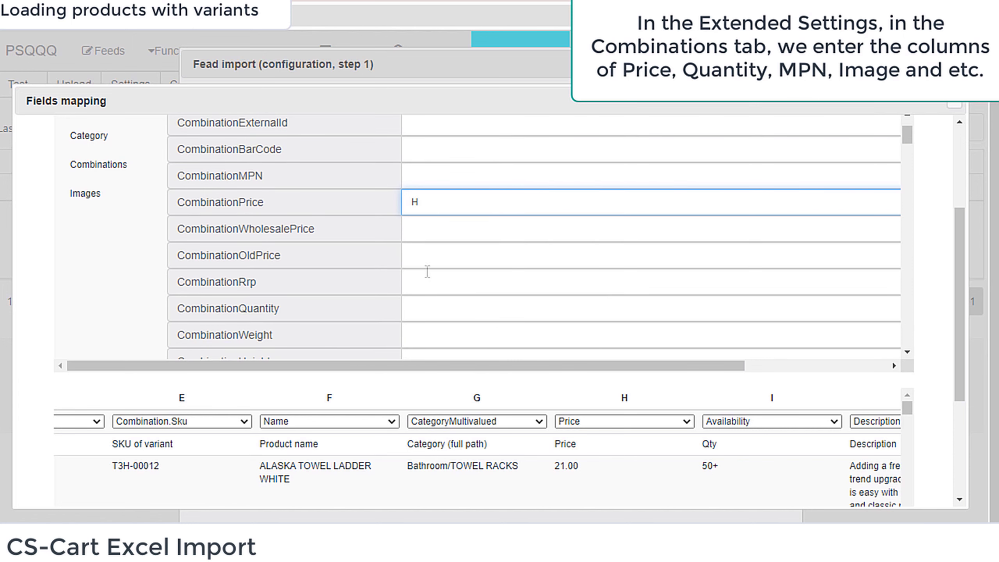
{"action": "left_click", "coordinate": [431, 307]}
{"action": "type", "text": "I"}
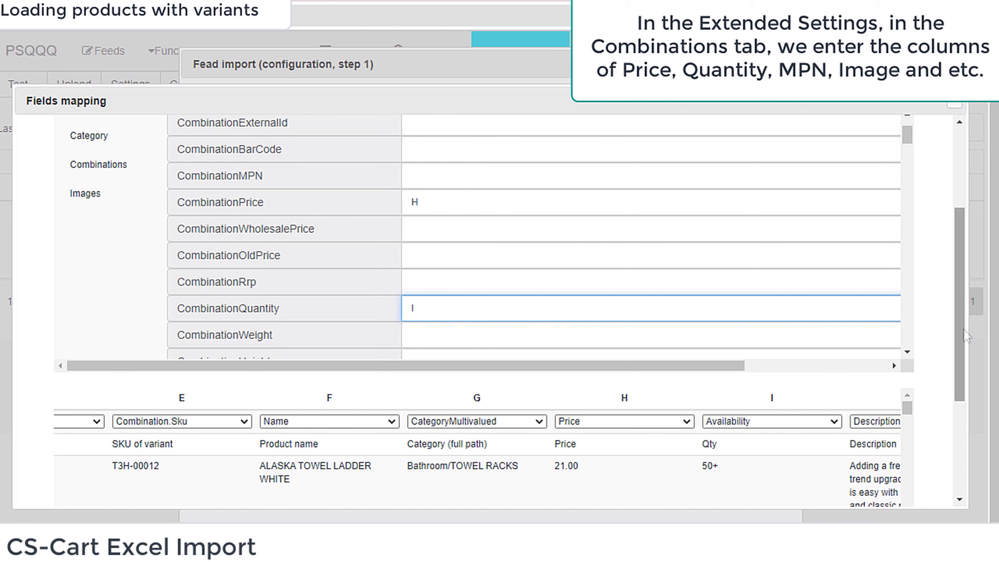
{"action": "scroll", "coordinate": [659, 447], "scroll_direction": "down", "scroll_amount": 3}
{"action": "scroll", "coordinate": [659, 447], "scroll_direction": "down", "scroll_amount": 2}
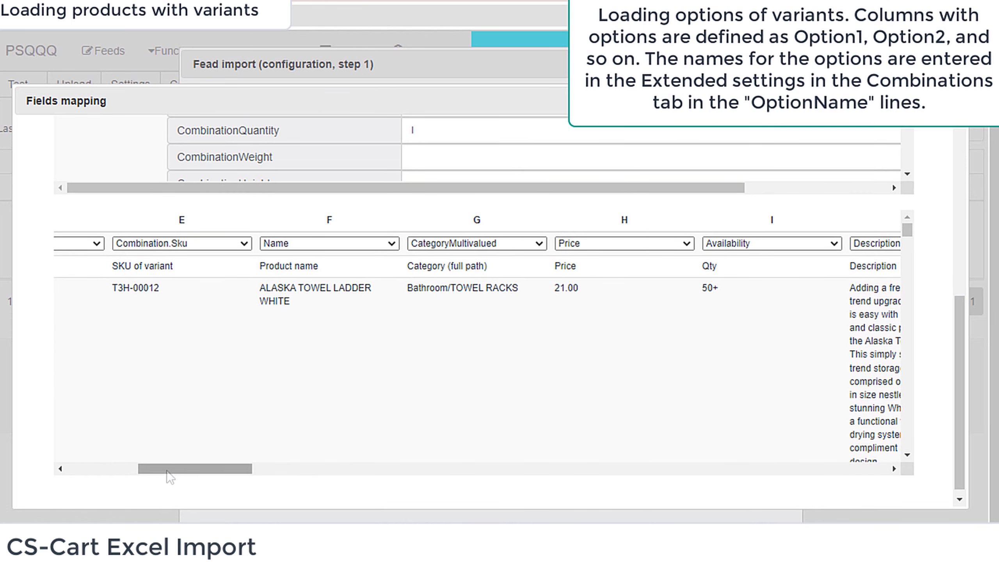
- Set Option1Name to Colour, copied from column P's header, and Option1Column to P
{"action": "left_click_drag", "start_coordinate": [174, 469], "coordinate": [438, 466]}
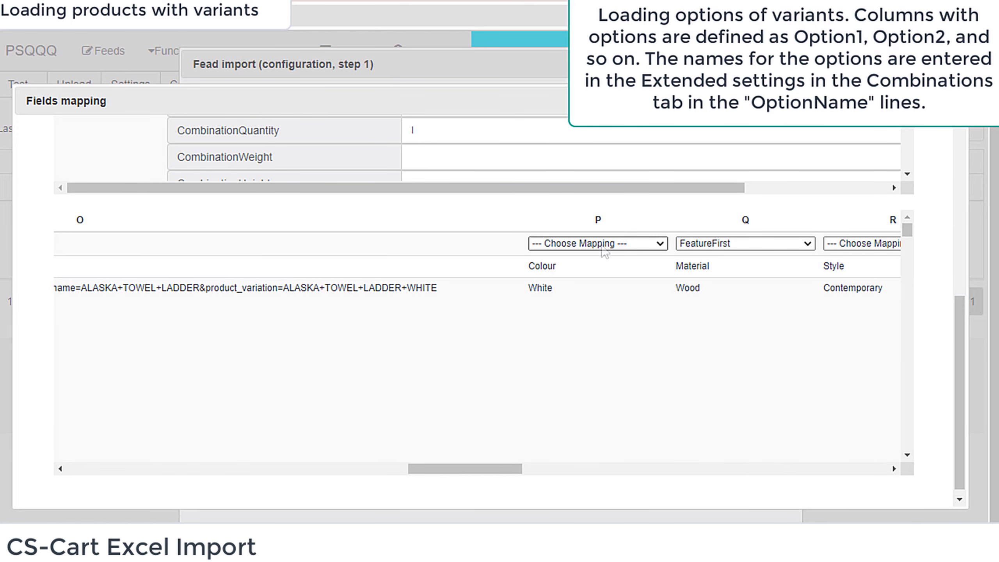
{"action": "scroll", "coordinate": [571, 334], "scroll_direction": "up", "scroll_amount": 2}
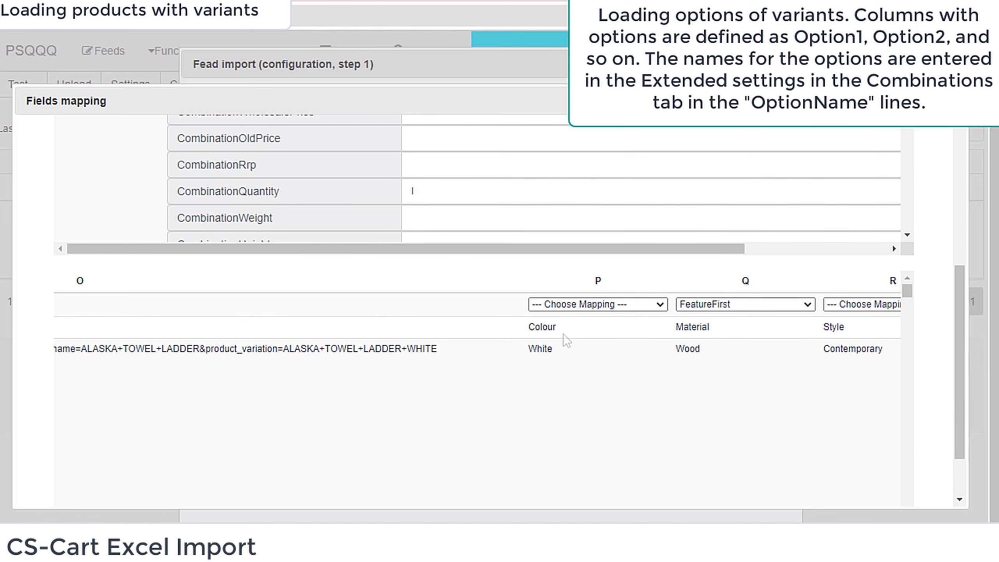
{"action": "double_click", "coordinate": [551, 325]}
{"action": "key", "text": "ctrl+c"}
{"action": "scroll", "coordinate": [956, 378], "scroll_direction": "up", "scroll_amount": 1}
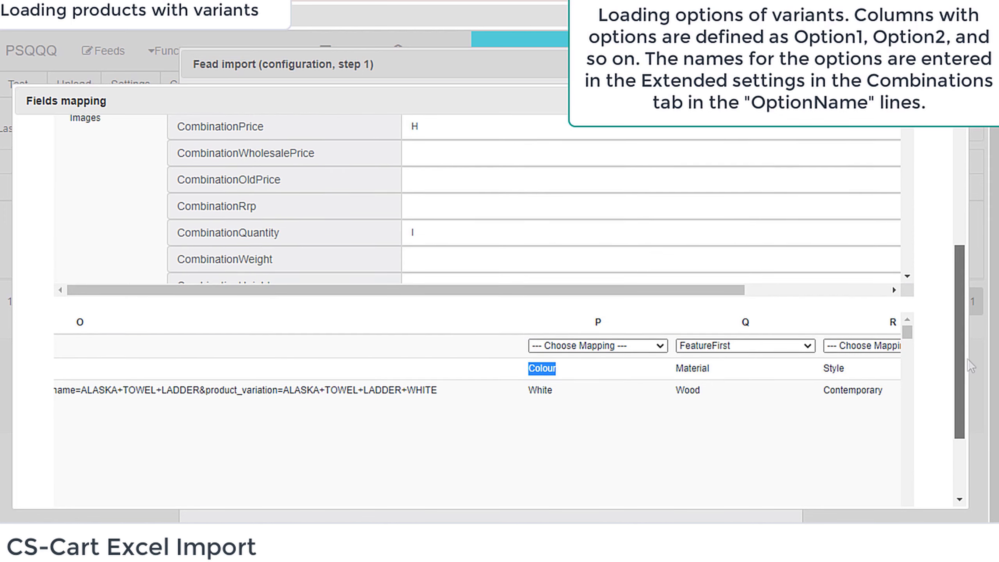
{"action": "scroll", "coordinate": [578, 240], "scroll_direction": "down", "scroll_amount": 2}
{"action": "scroll", "coordinate": [578, 240], "scroll_direction": "down", "scroll_amount": 2}
{"action": "scroll", "coordinate": [578, 241], "scroll_direction": "down", "scroll_amount": 2}
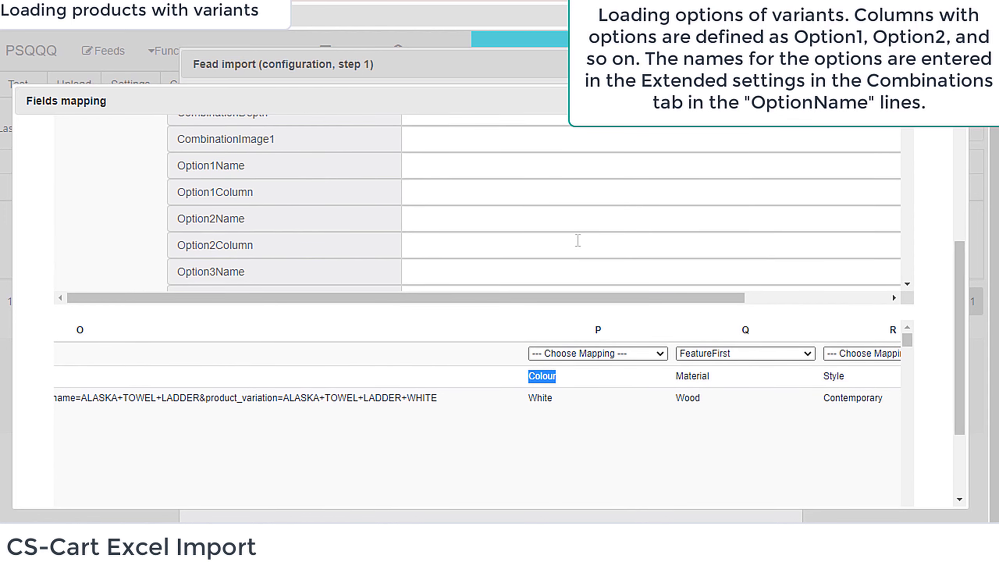
{"action": "left_click", "coordinate": [425, 166]}
{"action": "key", "text": "ctrl+v"}
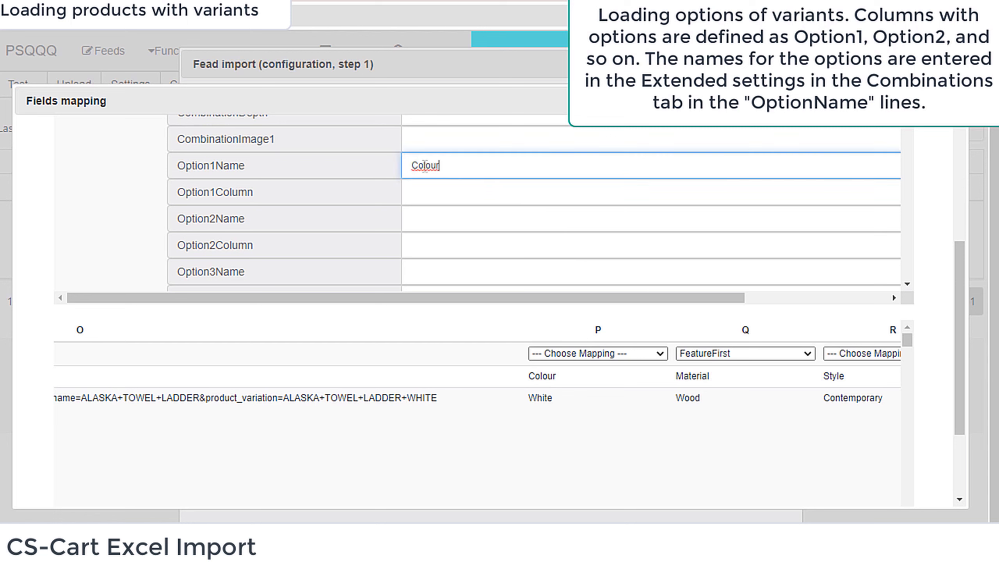
{"action": "left_click", "coordinate": [488, 192]}
{"action": "type", "text": "P"}
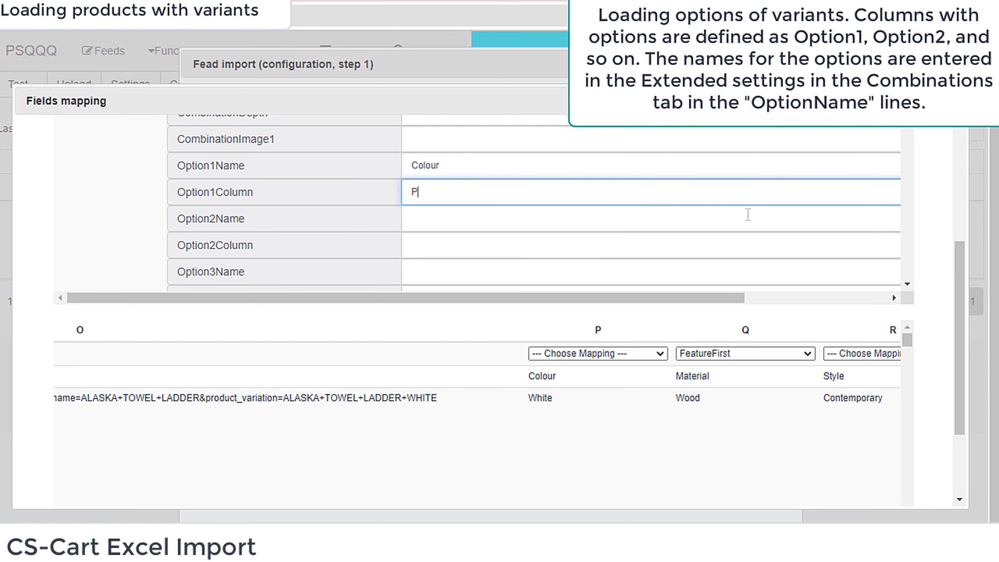
{"action": "left_click_drag", "start_coordinate": [950, 317], "coordinate": [950, 219]}
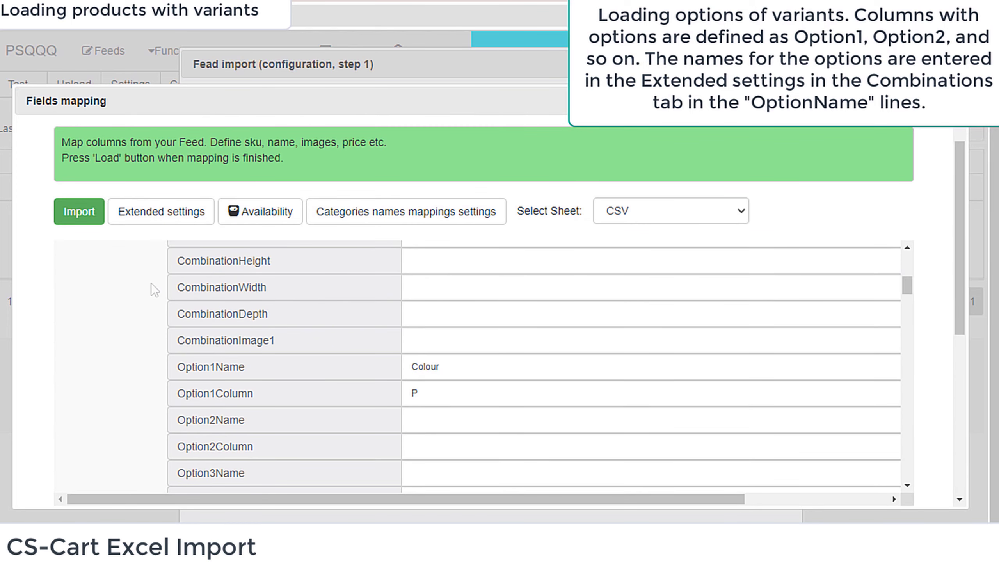
{"action": "scroll", "coordinate": [128, 331], "scroll_direction": "up", "scroll_amount": 2}
{"action": "scroll", "coordinate": [128, 331], "scroll_direction": "up", "scroll_amount": 3}
{"action": "scroll", "coordinate": [128, 339], "scroll_direction": "up", "scroll_amount": 3}
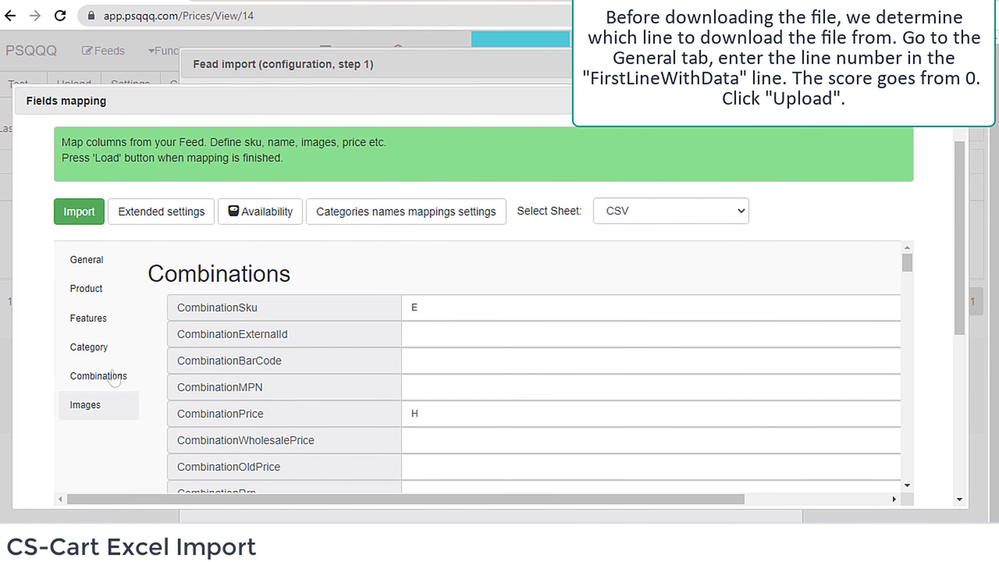
- Set FirstLineWithData to 1, run the import and acknowledge its success
{"action": "left_click", "coordinate": [88, 261]}
{"action": "left_click_drag", "start_coordinate": [415, 335], "coordinate": [409, 332]}
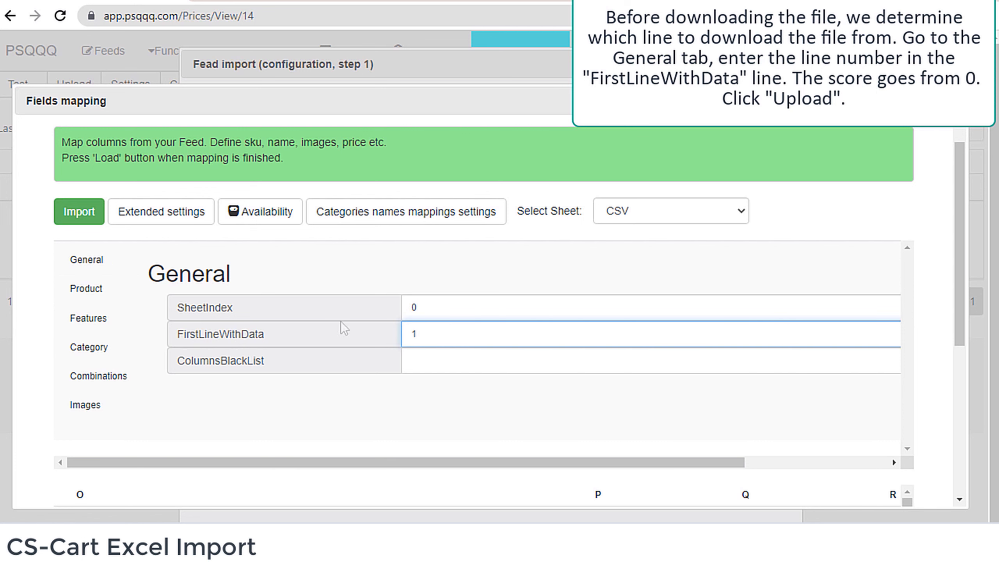
{"action": "left_click", "coordinate": [79, 216]}
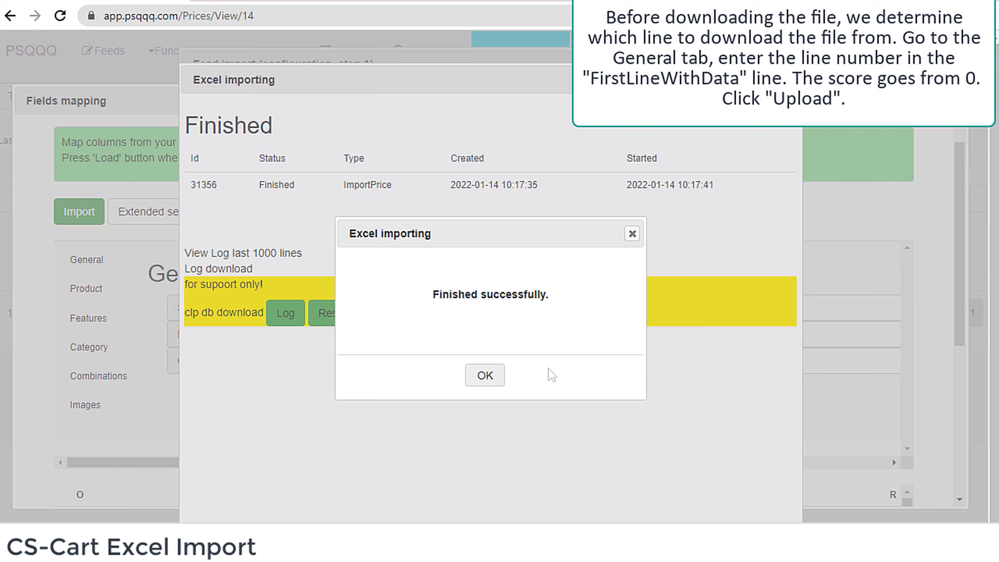
{"action": "left_click", "coordinate": [490, 377]}
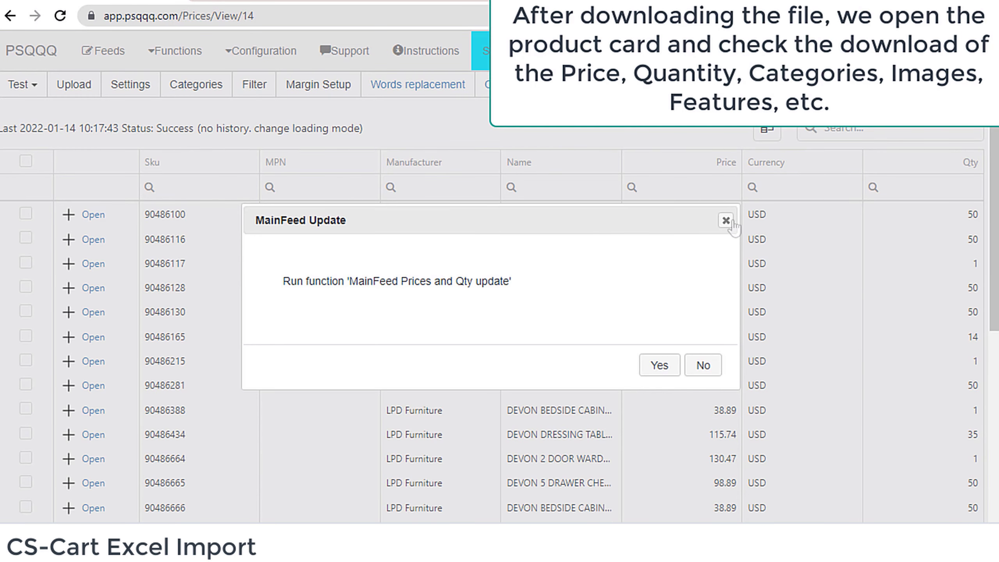
- Dismiss the MainFeed Update prompt, open the card for SKU 90486100, and check its imported variants
{"action": "left_click", "coordinate": [726, 221]}
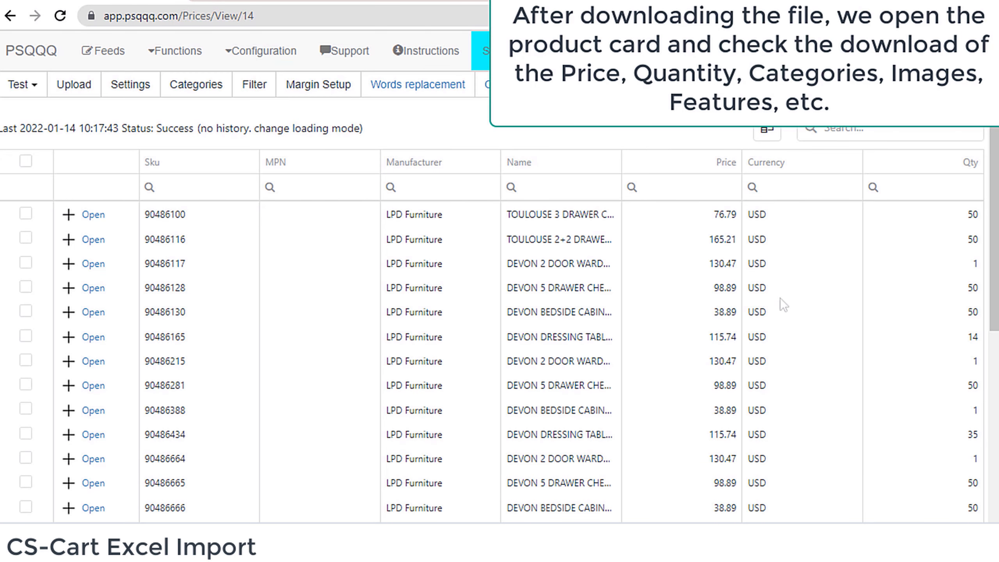
{"action": "left_click", "coordinate": [93, 216]}
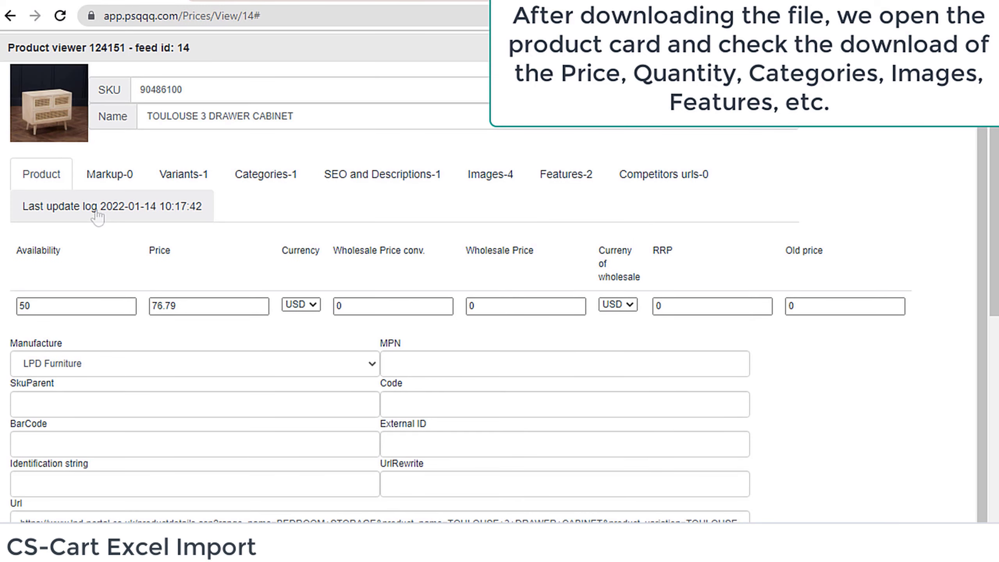
{"action": "left_click", "coordinate": [205, 183]}
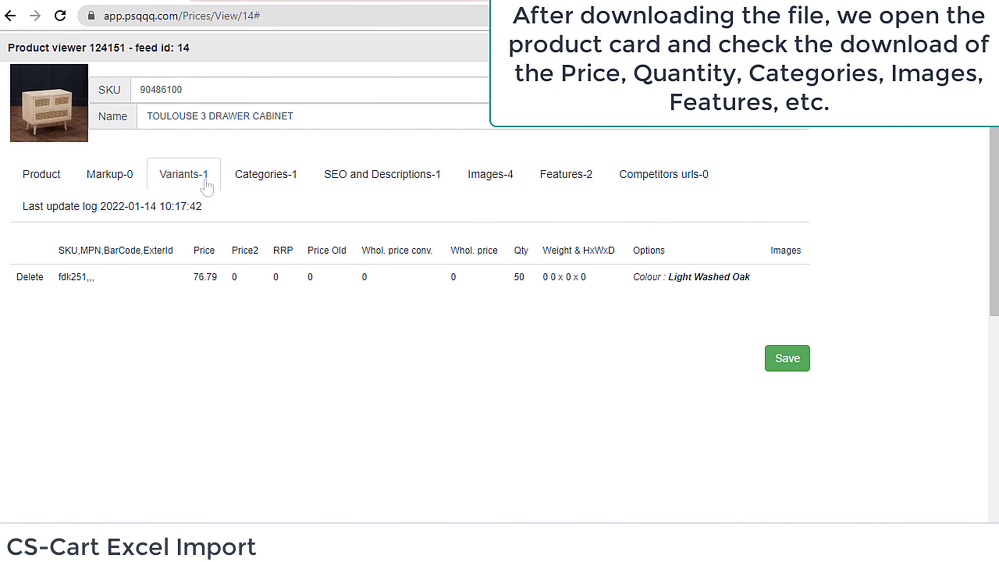
- Review the card's imported categories, SEO description, images, and features Family and Assembled Dimensions
{"action": "left_click", "coordinate": [267, 185]}
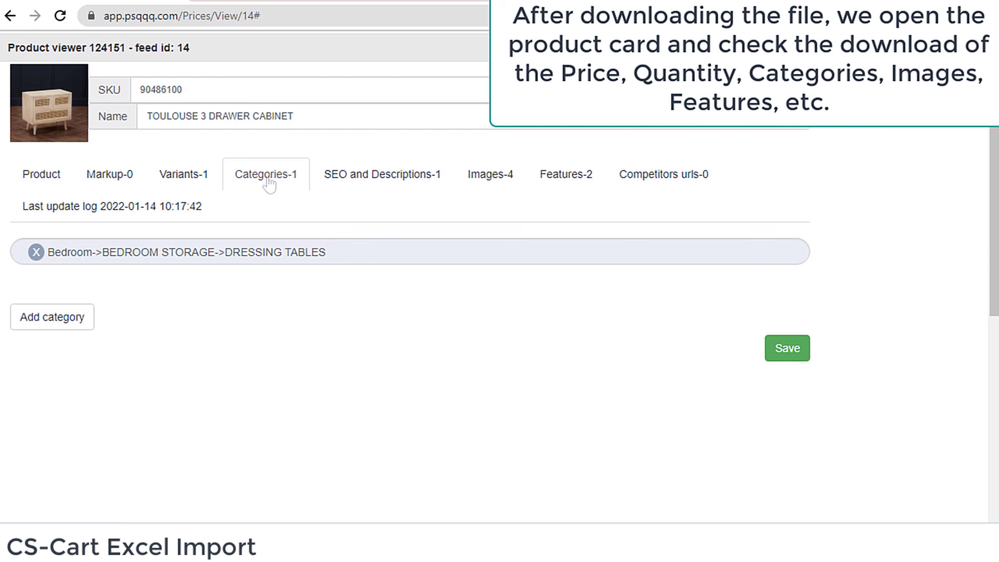
{"action": "left_click", "coordinate": [343, 183]}
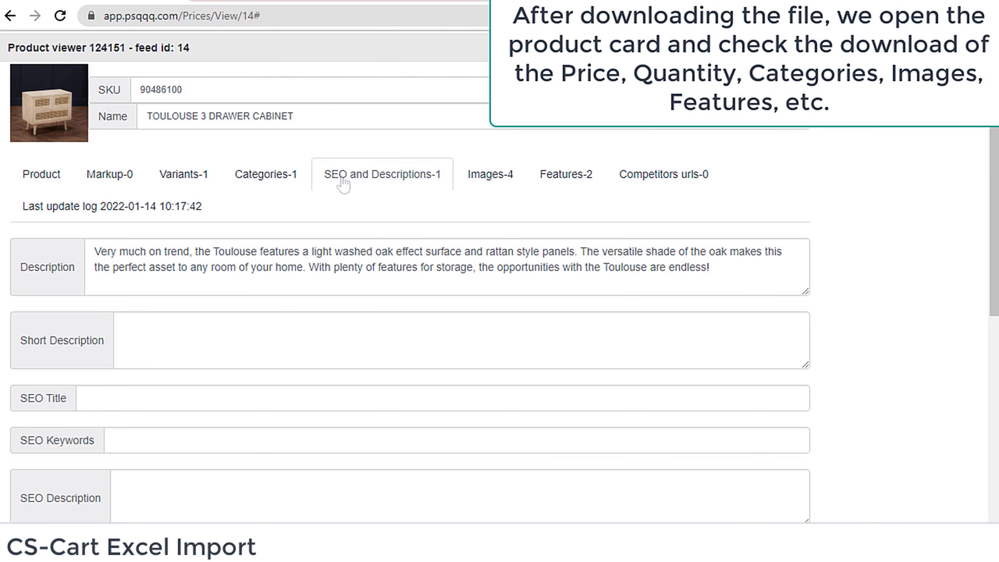
{"action": "left_click", "coordinate": [484, 179]}
{"action": "scroll", "coordinate": [670, 345], "scroll_direction": "down", "scroll_amount": 5}
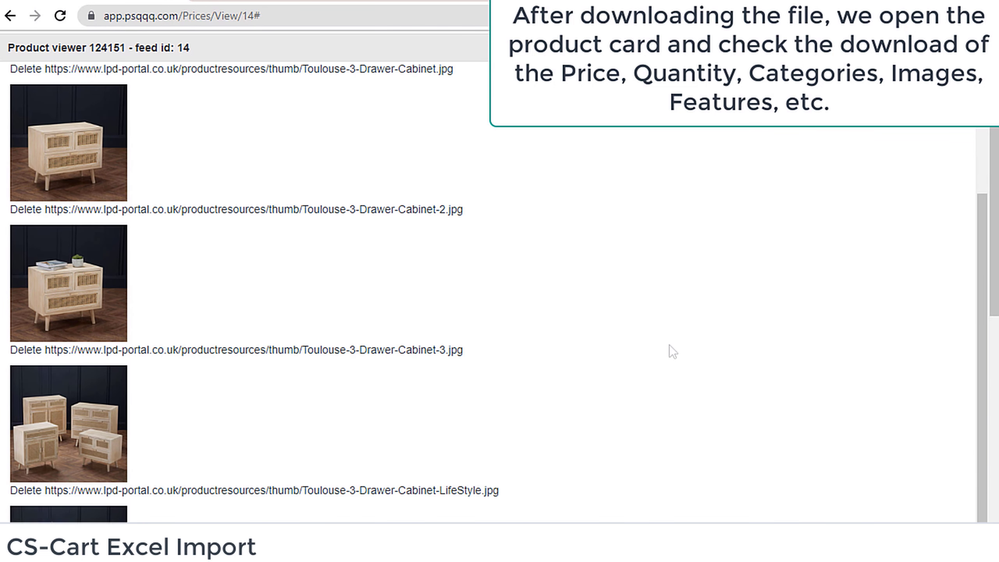
{"action": "scroll", "coordinate": [669, 345], "scroll_direction": "up", "scroll_amount": 6}
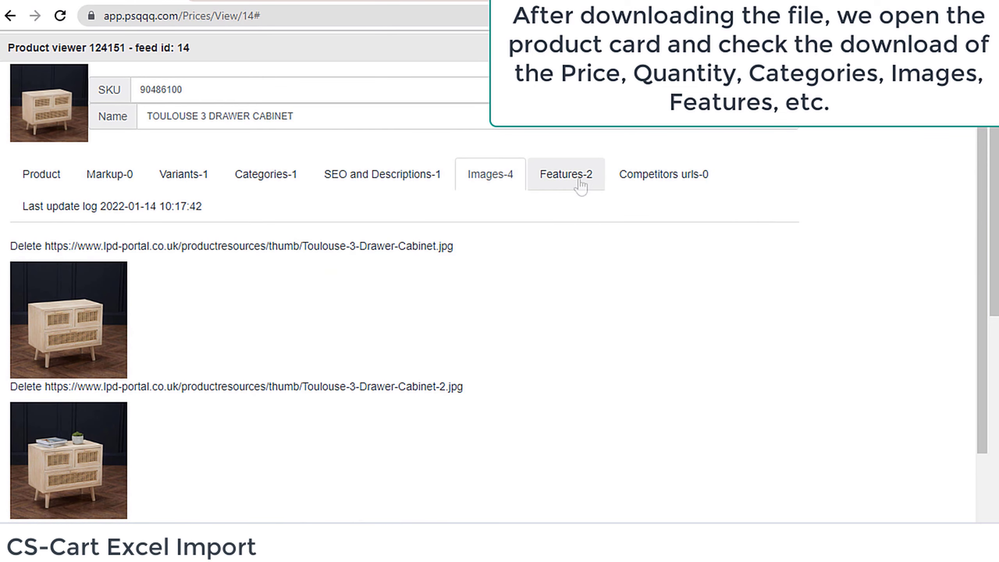
{"action": "left_click", "coordinate": [581, 187]}
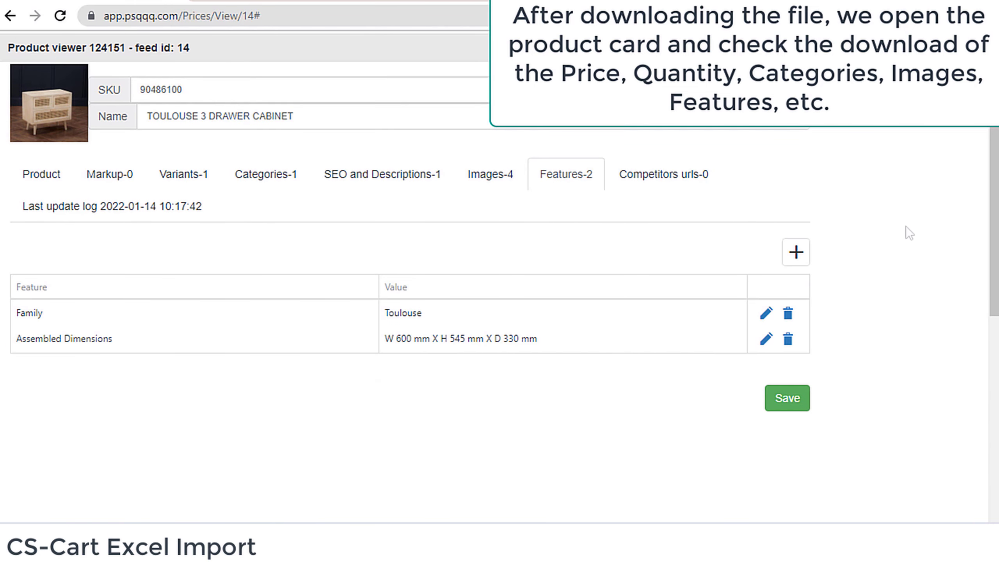